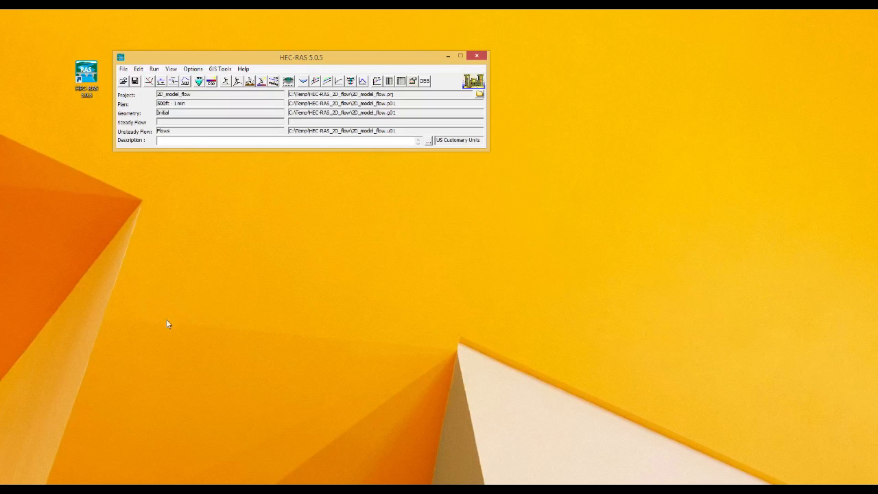
Step: Bring up the HEC-RAS_2D_flow project folder window from the taskbar
{"action": "left_click", "coordinate": [94, 490]}
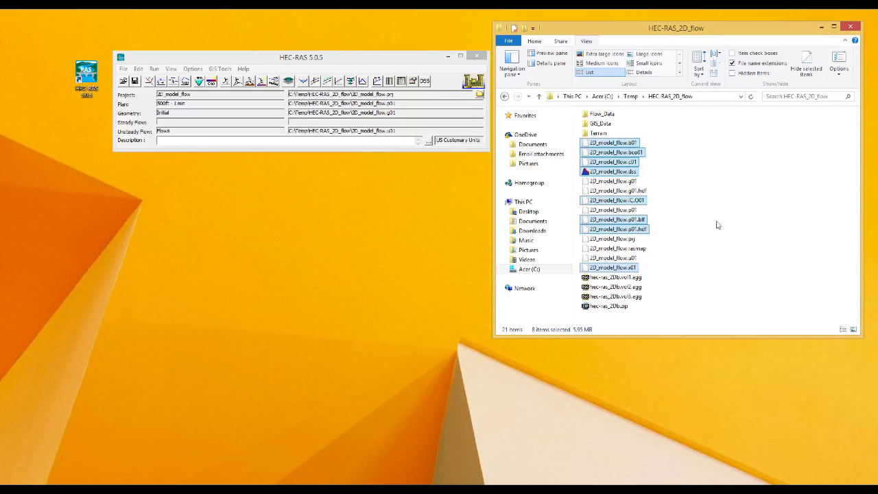
Step: Minimize the HEC-RAS_2D_flow folder window
{"action": "left_click", "coordinate": [821, 27]}
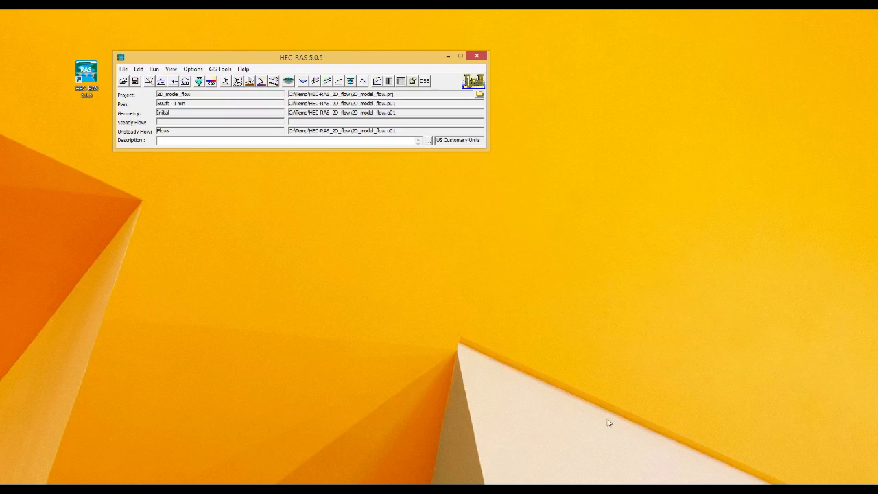
Step: Open Unsteady Flow Analysis below the main window and choose a 5 Minute computation interval
{"action": "left_click", "coordinate": [237, 83]}
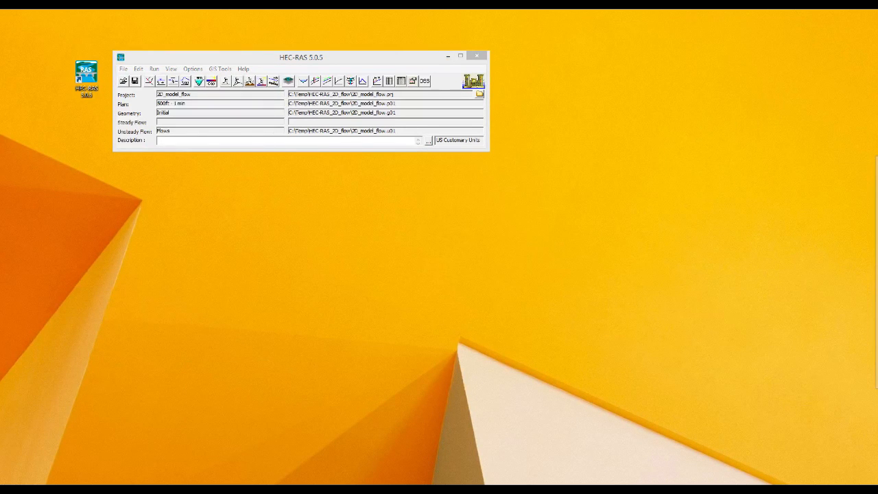
{"action": "left_click_drag", "start_coordinate": [569, 117], "coordinate": [383, 164]}
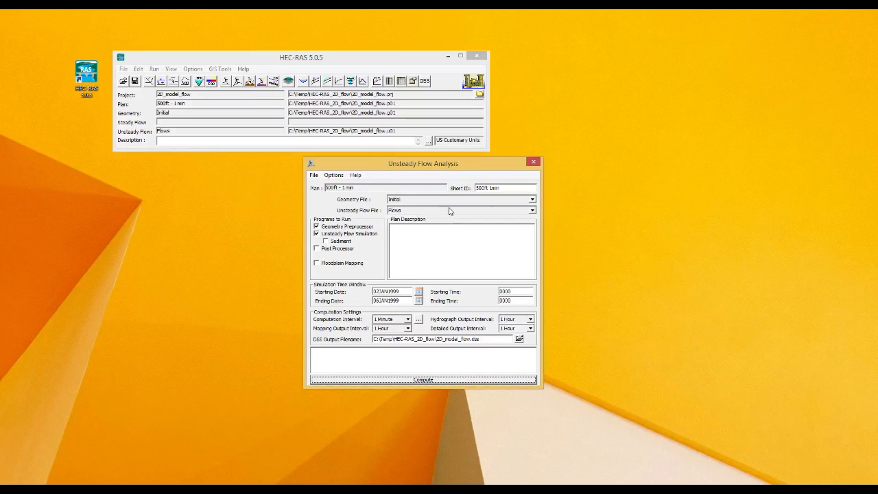
{"action": "left_click", "coordinate": [491, 188]}
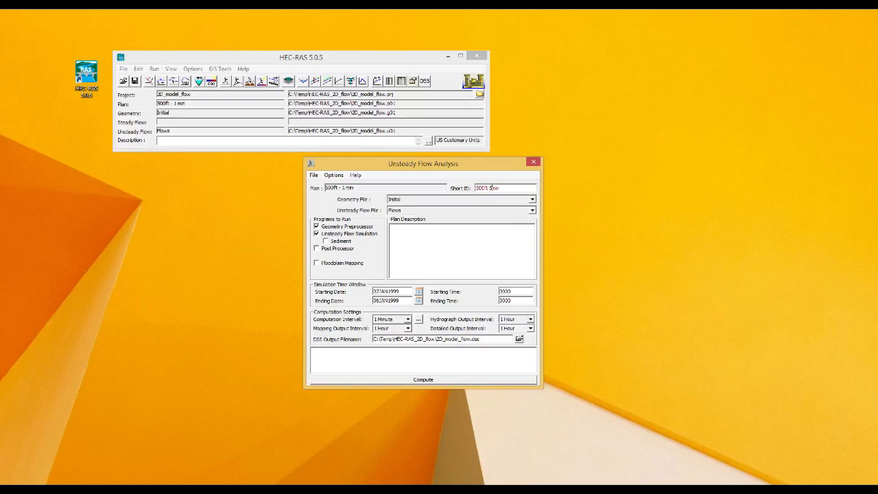
{"action": "left_click", "coordinate": [407, 320]}
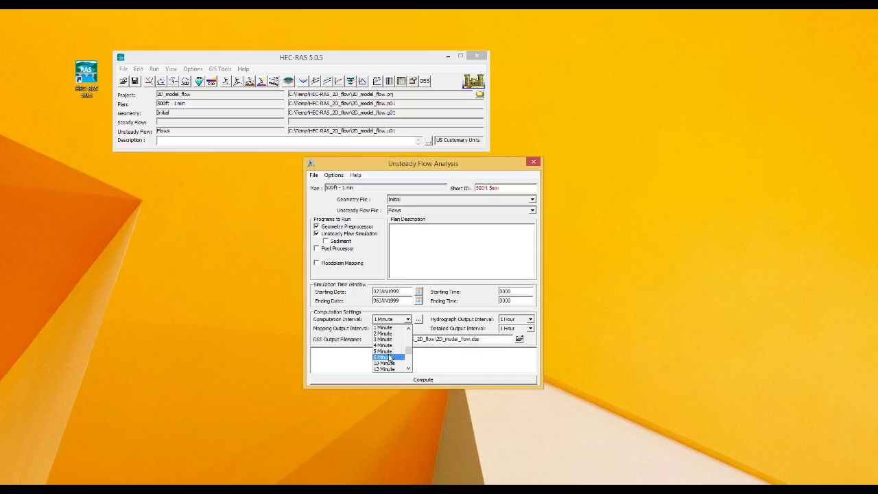
{"action": "left_click", "coordinate": [389, 351]}
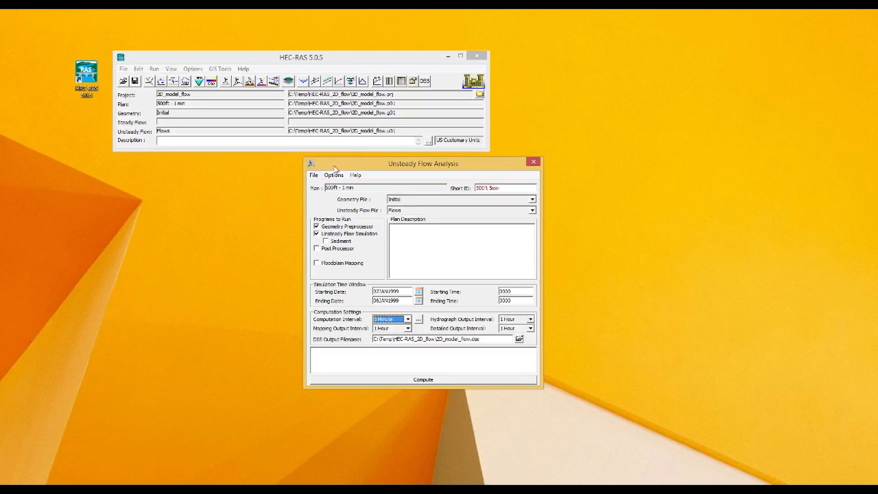
Step: Save the settings as a new plan titled 500ft - 5 min with short ID 500ft 5min
{"action": "left_click", "coordinate": [314, 176]}
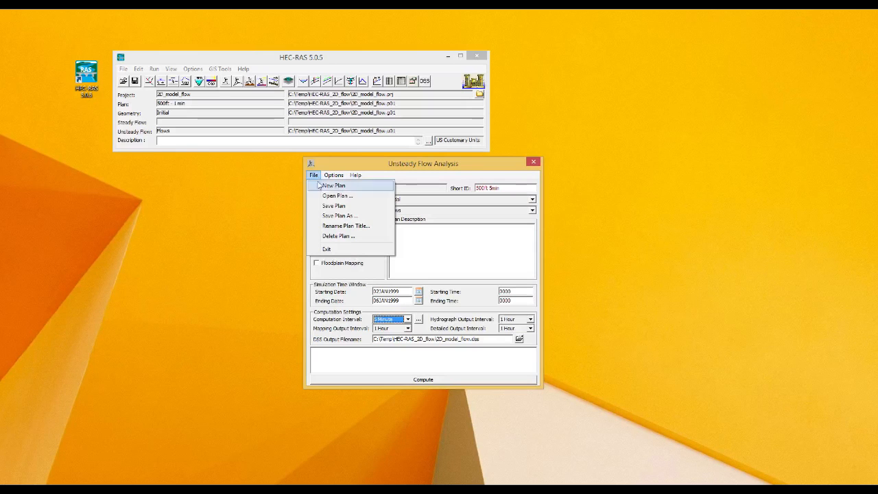
{"action": "left_click", "coordinate": [328, 216]}
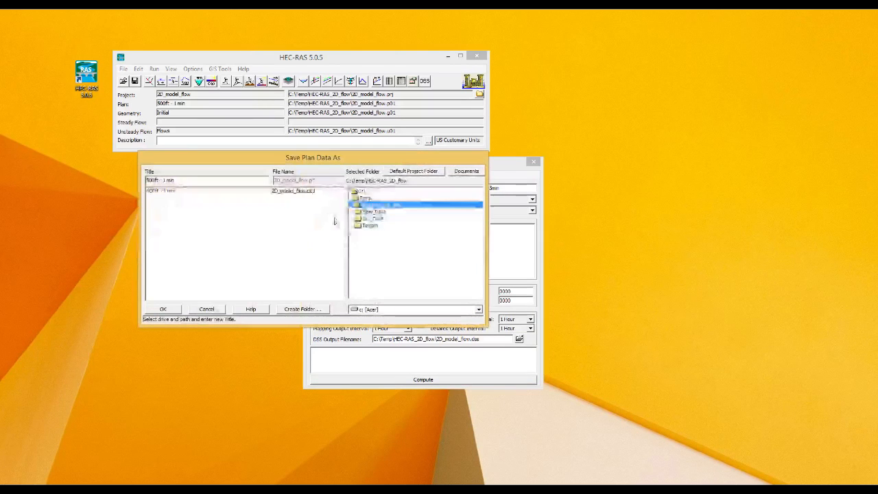
{"action": "left_click", "coordinate": [166, 181]}
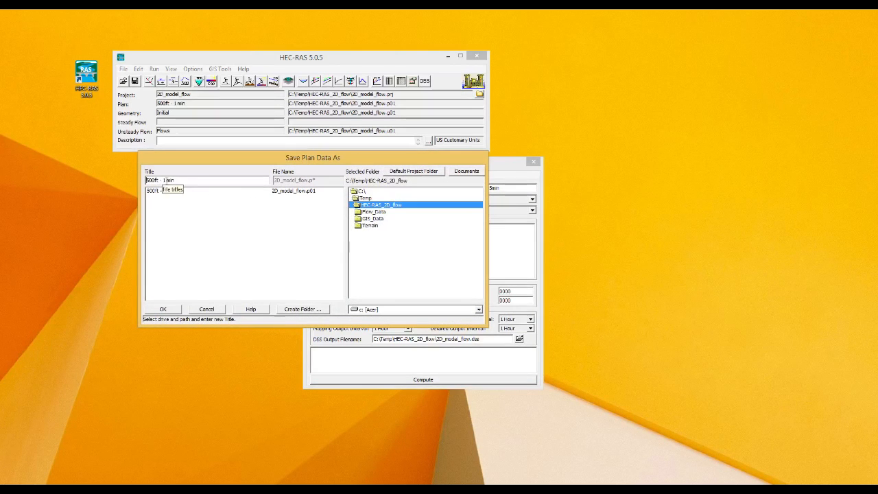
{"action": "key", "text": "BackSpace"}
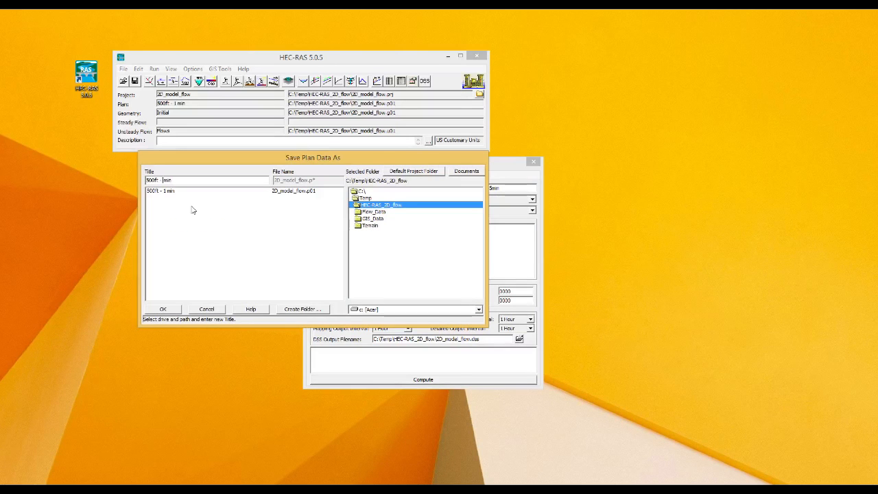
{"action": "type", "text": "2"}
{"action": "type", "text": "5"}
{"action": "left_click", "coordinate": [173, 309]}
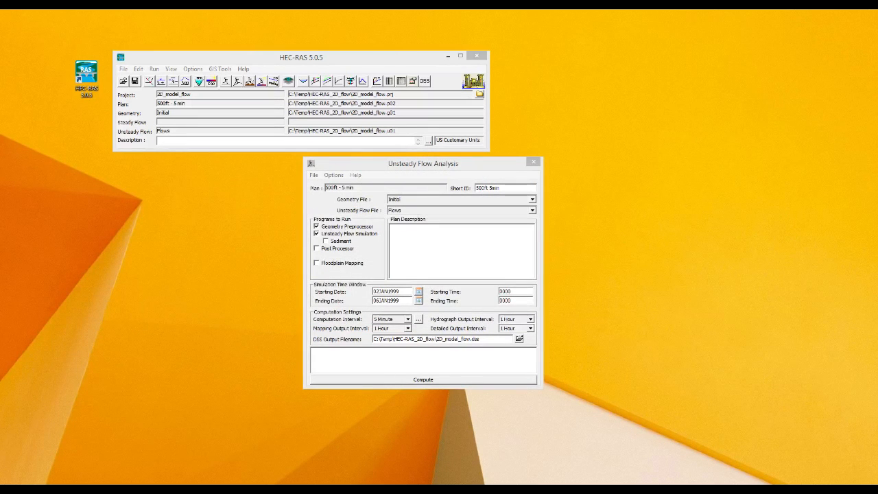
{"action": "left_click_drag", "start_coordinate": [680, 172], "coordinate": [447, 219]}
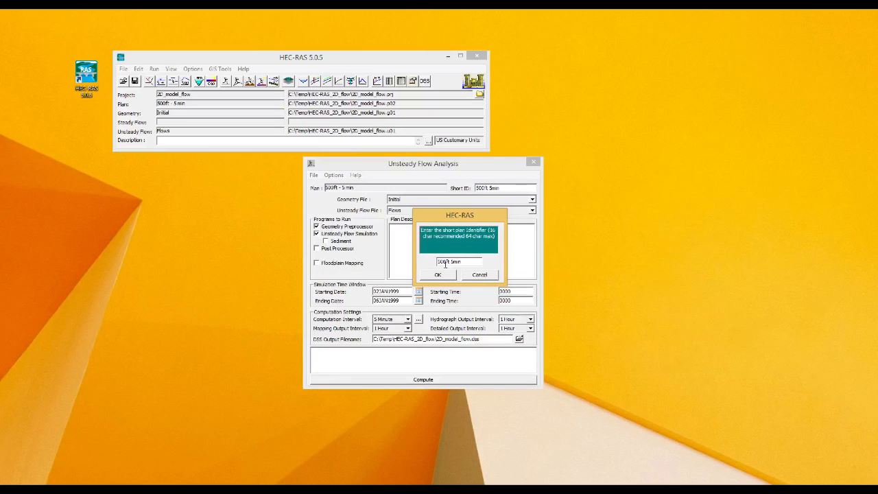
{"action": "left_click", "coordinate": [449, 274]}
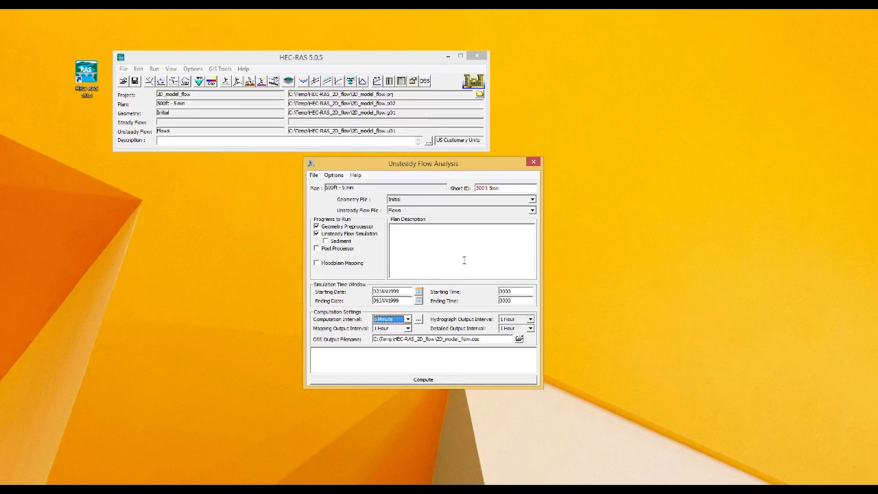
Step: Change the plan's computation interval to 30 Second
{"action": "left_click", "coordinate": [489, 188]}
{"action": "left_click", "coordinate": [408, 319]}
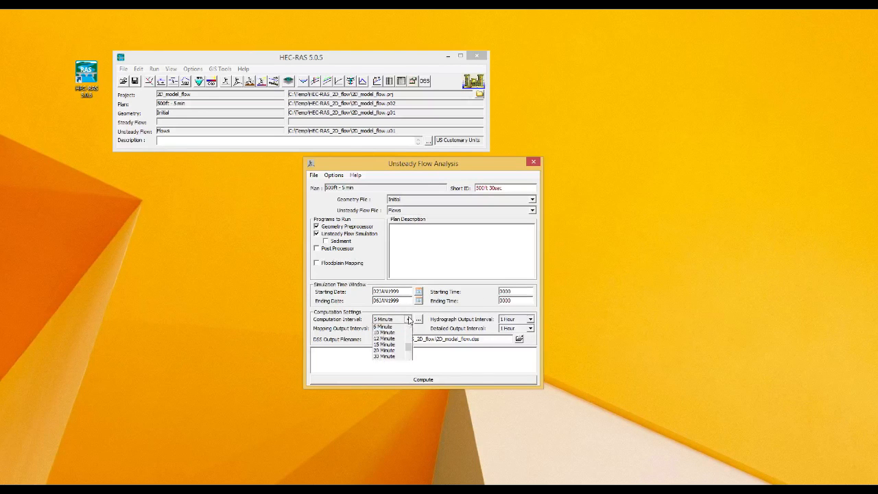
{"action": "mouse_move", "coordinate": [408, 354]}
{"action": "left_mouse_down"}
{"action": "mouse_move", "coordinate": [410, 339]}
{"action": "mouse_move", "coordinate": [412, 353]}
{"action": "left_mouse_up"}
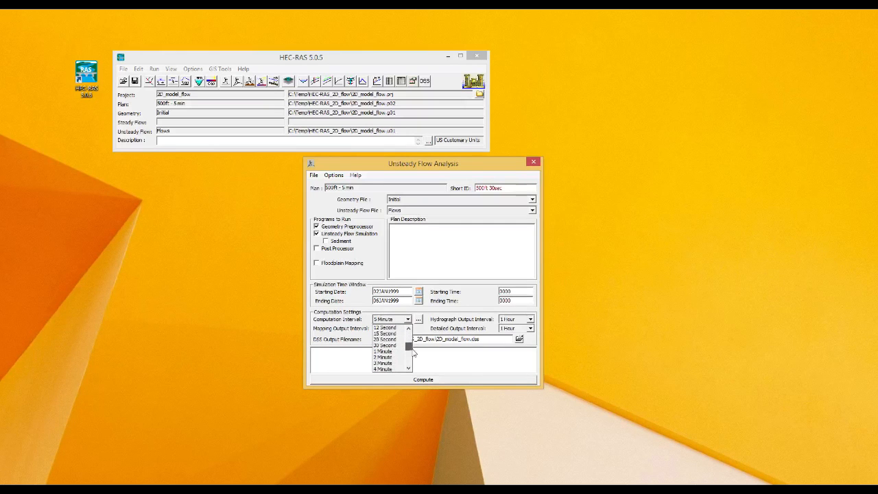
{"action": "left_click", "coordinate": [389, 345]}
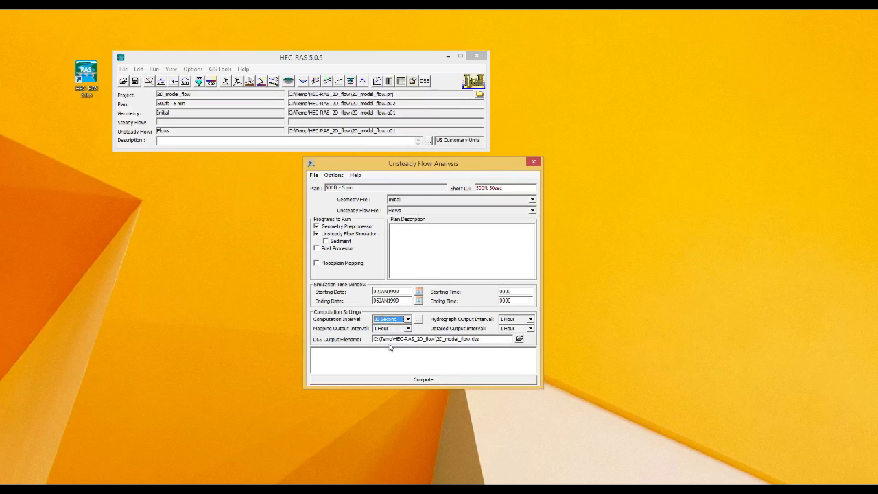
Step: Save it as a new plan titled 500ft - 30sec with short ID 500ft 30sec
{"action": "left_click", "coordinate": [315, 176]}
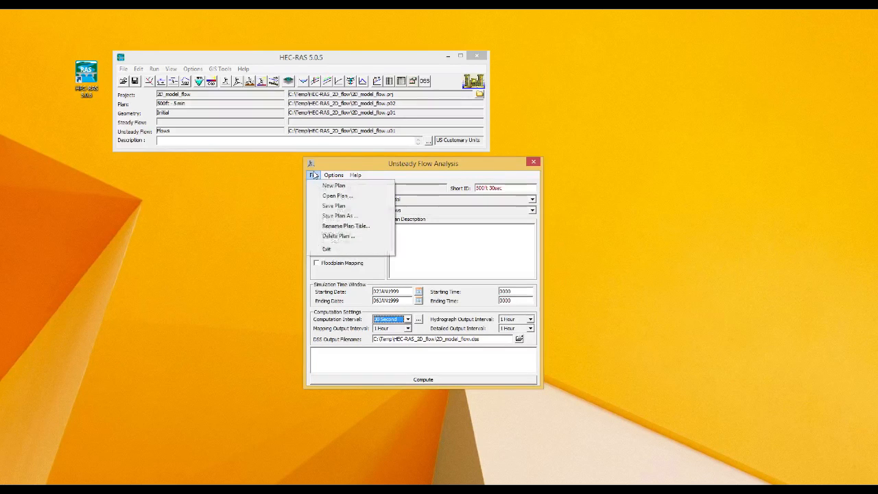
{"action": "left_click", "coordinate": [334, 217]}
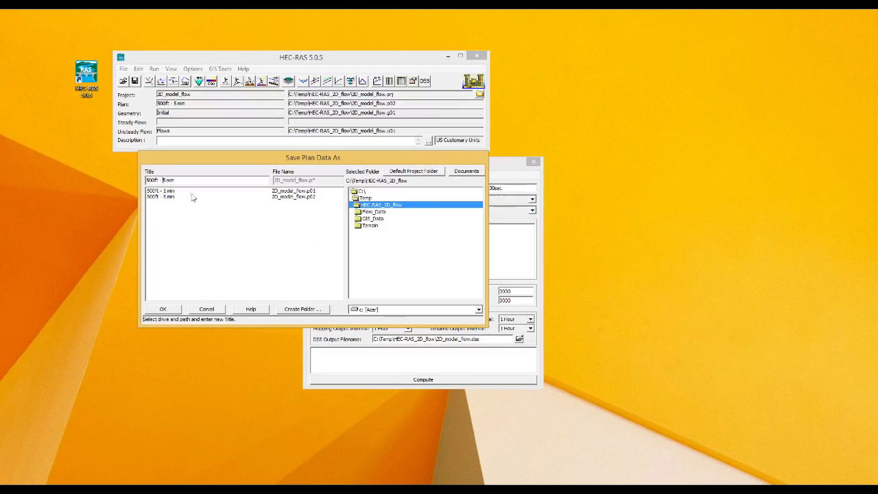
{"action": "type", "text": "30"}
{"action": "key", "text": "Delete"}
{"action": "key", "text": "Delete"}
{"action": "key", "text": "Delete"}
{"action": "key", "text": "Delete"}
{"action": "key", "text": "Delete"}
{"action": "type", "text": "sec"}
{"action": "left_click", "coordinate": [164, 310]}
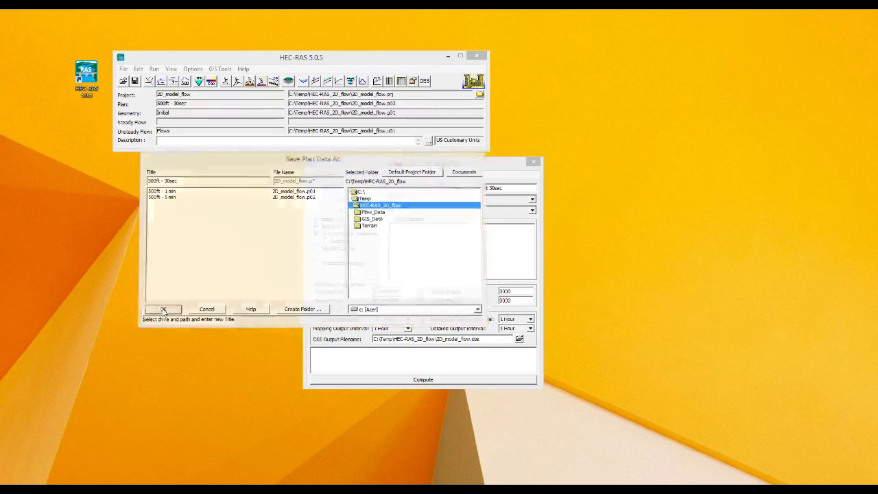
{"action": "left_click_drag", "start_coordinate": [651, 201], "coordinate": [500, 233]}
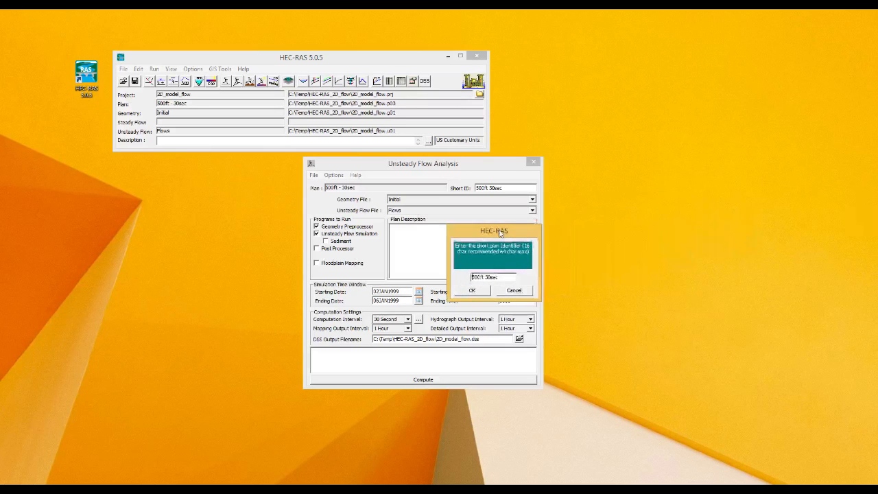
{"action": "left_click", "coordinate": [472, 291]}
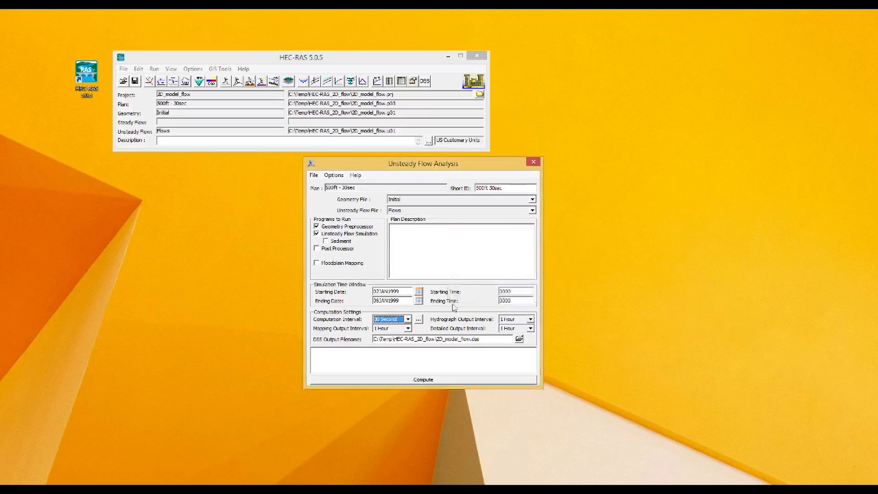
{"action": "left_click", "coordinate": [313, 176]}
{"action": "left_click", "coordinate": [373, 168]}
{"action": "left_click", "coordinate": [101, 488]}
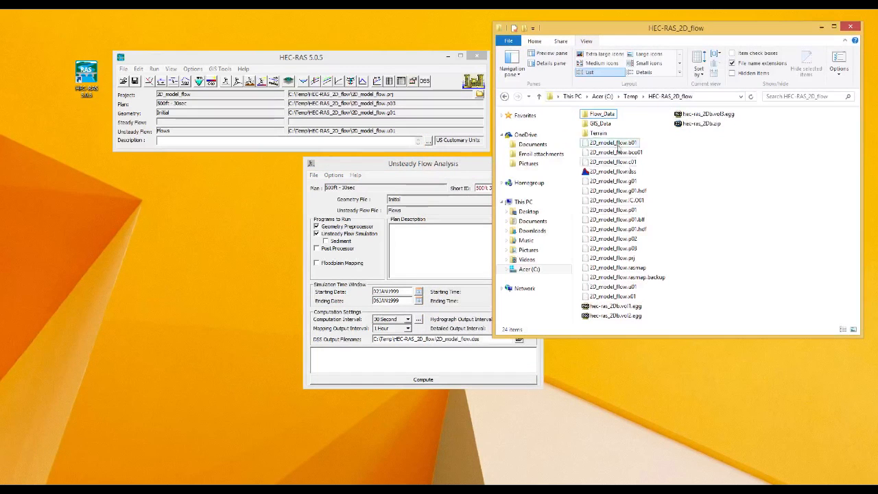
{"action": "left_click", "coordinate": [641, 247]}
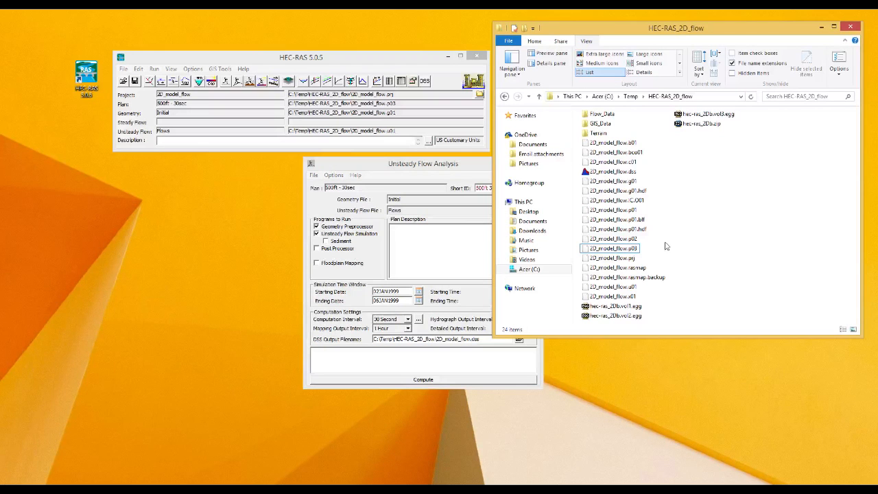
{"action": "left_click", "coordinate": [632, 240]}
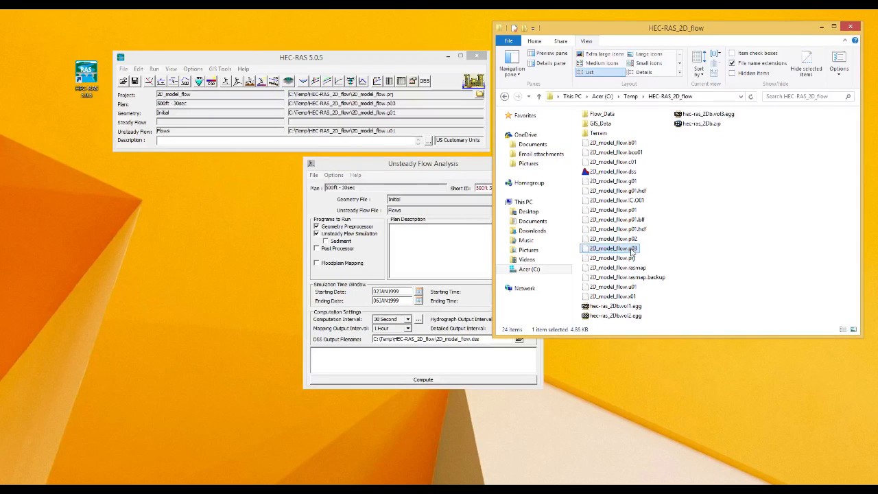
{"action": "left_click", "coordinate": [635, 250]}
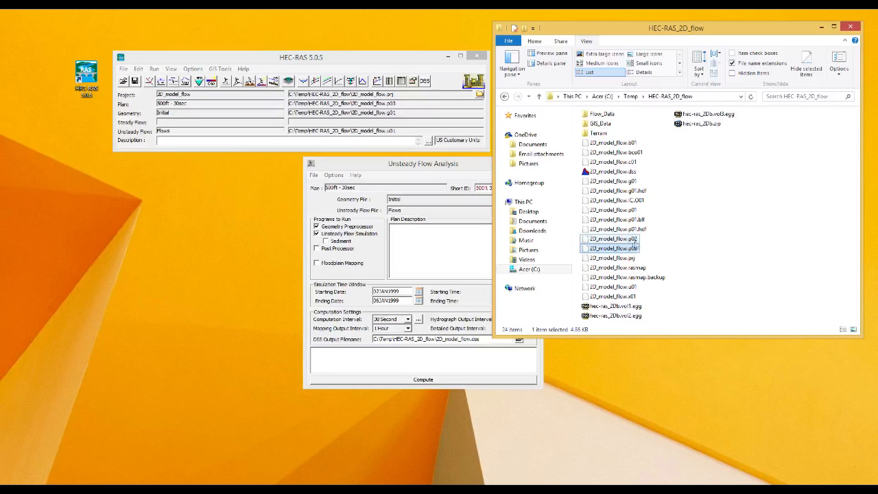
{"action": "left_click", "coordinate": [665, 240]}
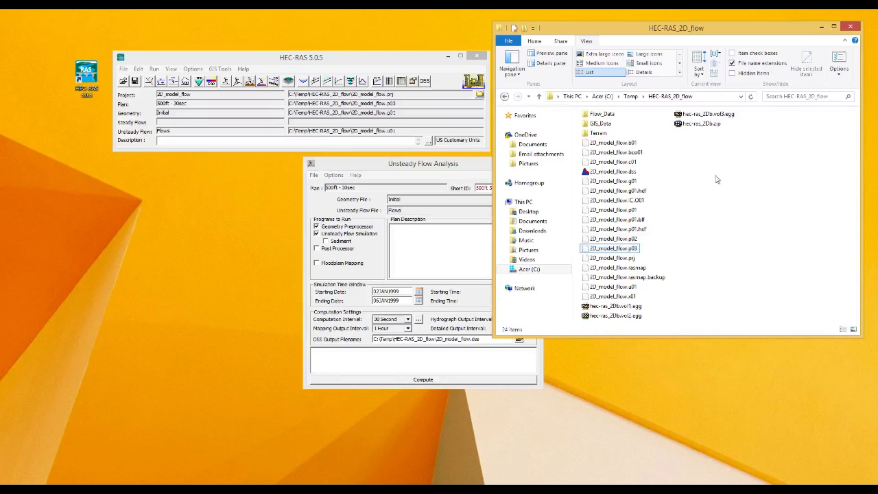
{"action": "left_click", "coordinate": [821, 27]}
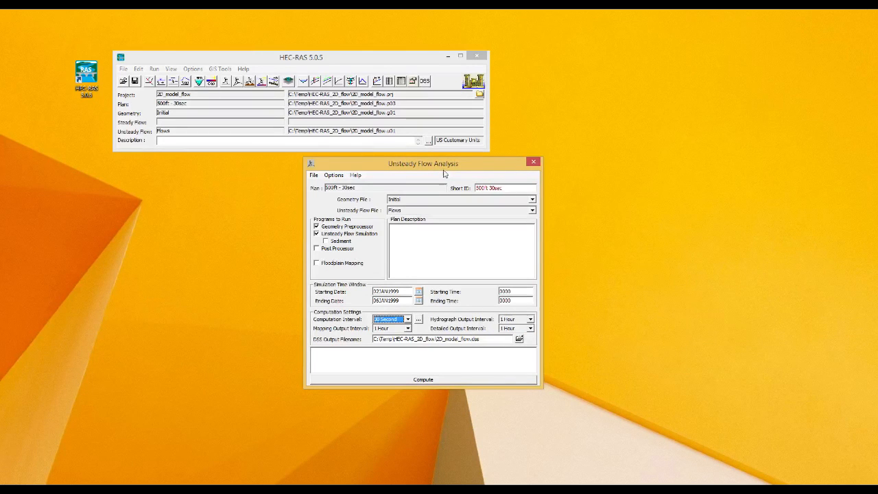
Step: Review the 2D Flow Options in Calculation Options and Tolerances and accept them
{"action": "left_click", "coordinate": [313, 176]}
{"action": "left_click", "coordinate": [333, 176]}
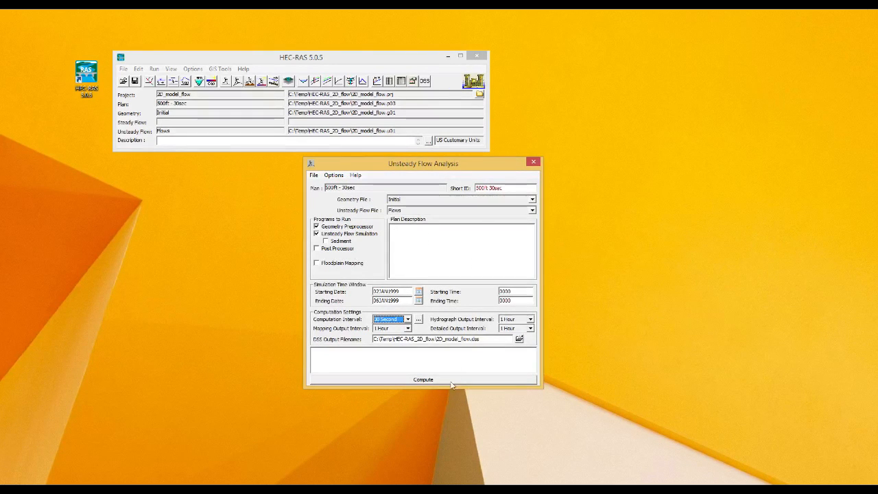
{"action": "left_click", "coordinate": [334, 176]}
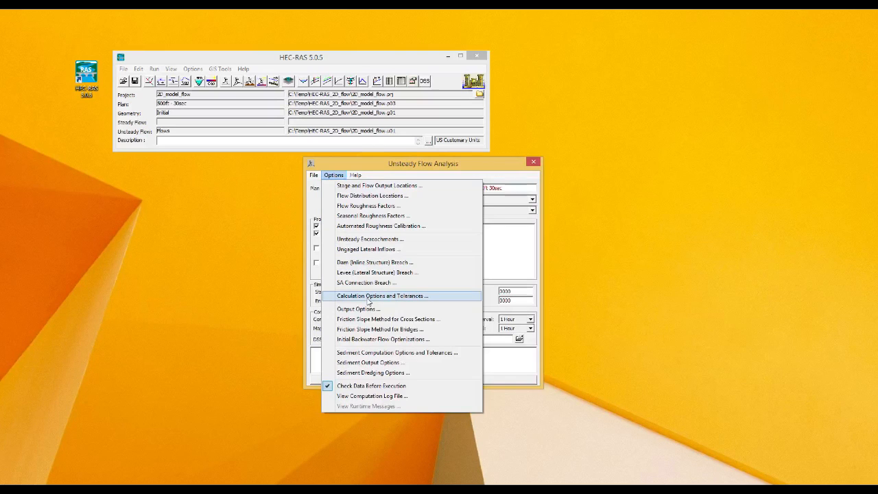
{"action": "left_click", "coordinate": [367, 301]}
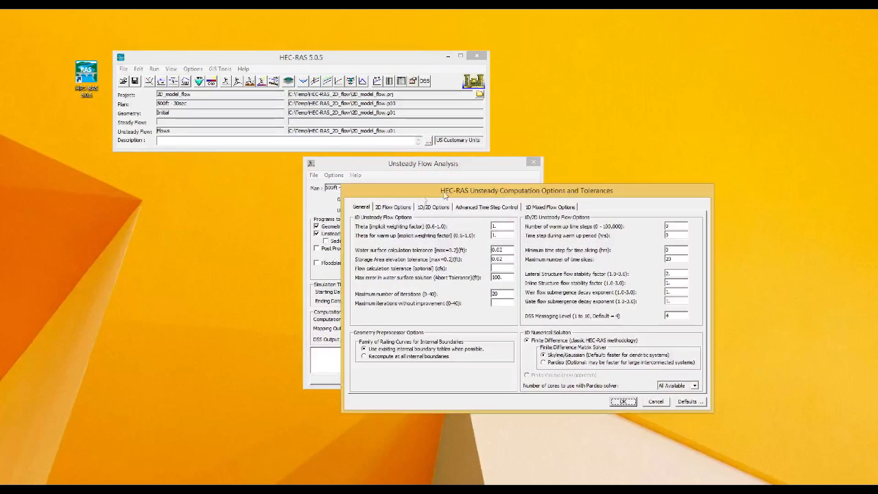
{"action": "left_click", "coordinate": [391, 207]}
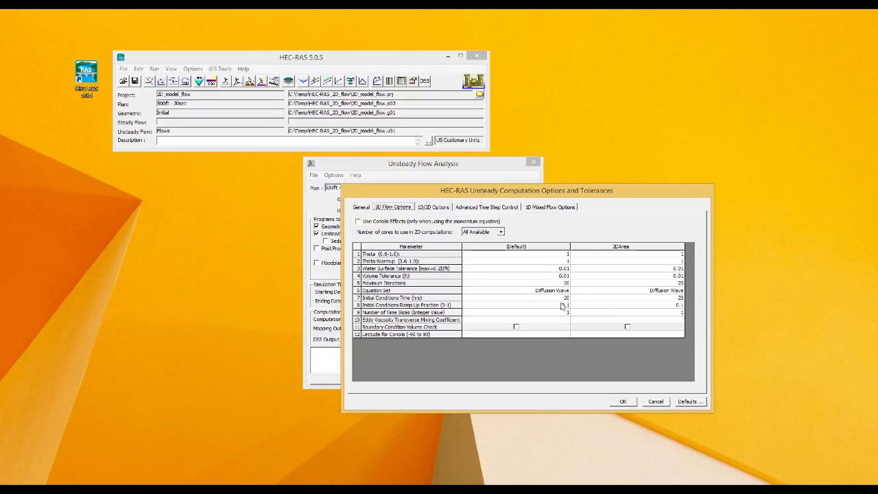
{"action": "left_click", "coordinate": [623, 402]}
Step: Compute the 500ft - 30sec unsteady run and close the finished computations report
{"action": "left_click", "coordinate": [455, 379]}
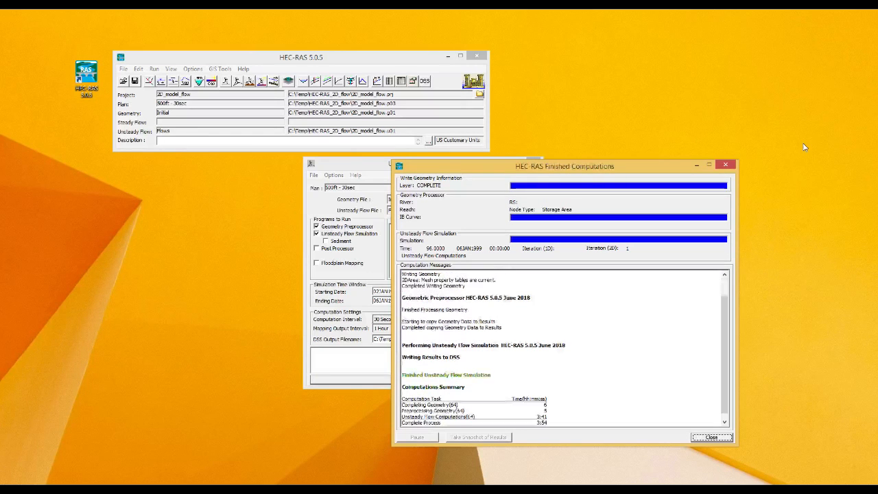
{"action": "left_click", "coordinate": [641, 354]}
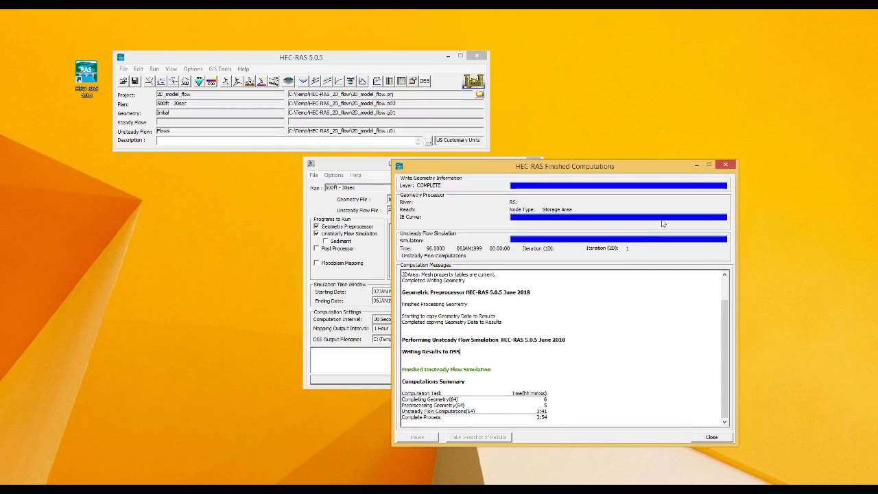
{"action": "left_click", "coordinate": [726, 166]}
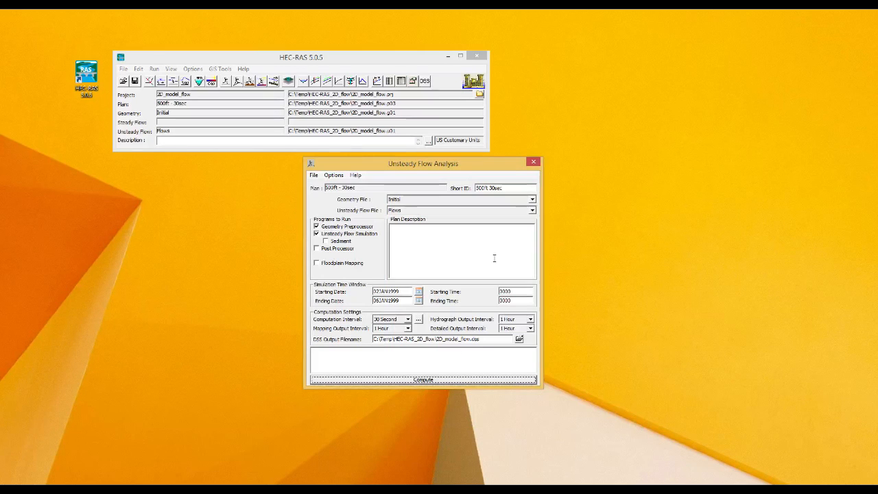
Step: Open plan 500ft - 5 min (.p02), saving the existing plan data first
{"action": "left_click", "coordinate": [313, 176]}
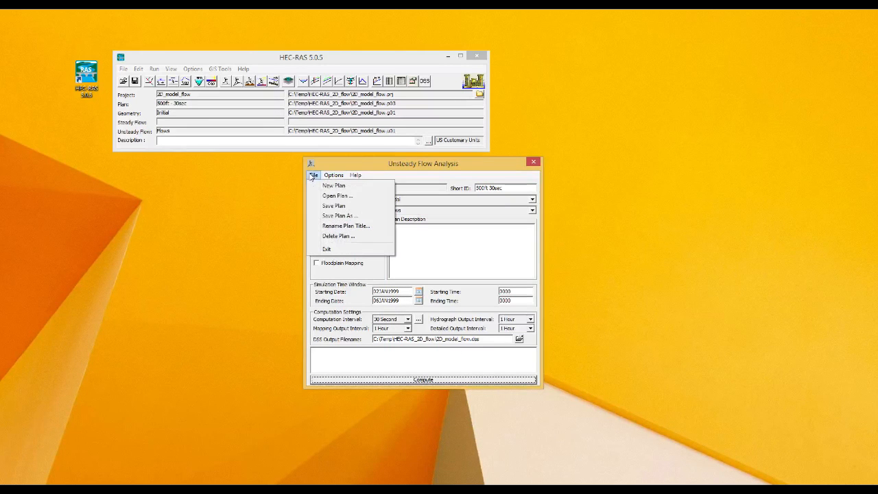
{"action": "left_click", "coordinate": [337, 197]}
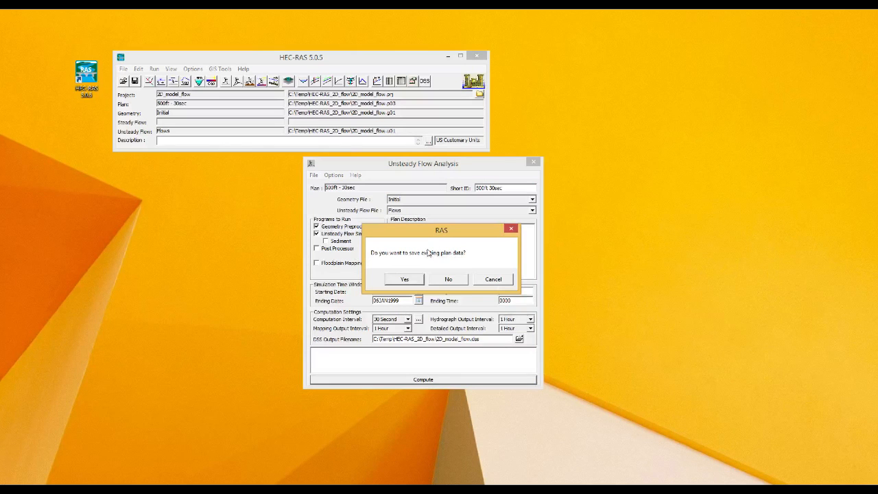
{"action": "left_click", "coordinate": [415, 279]}
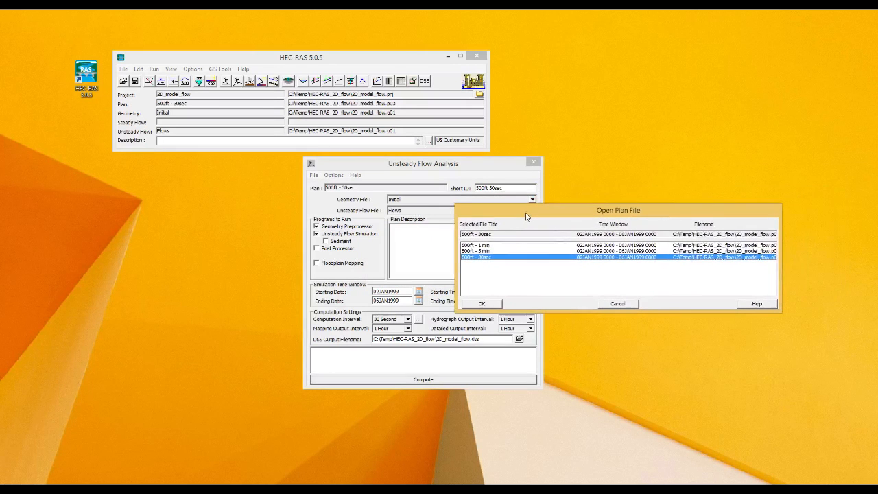
{"action": "left_click", "coordinate": [500, 252]}
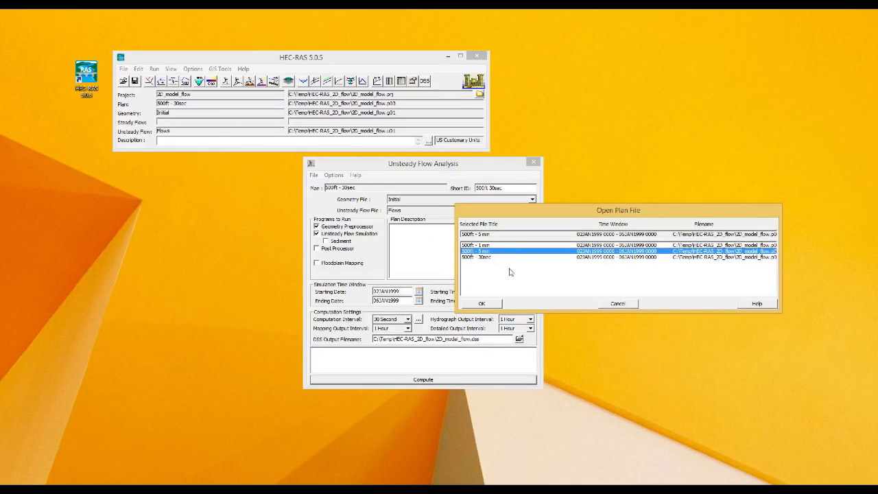
{"action": "left_click", "coordinate": [492, 305]}
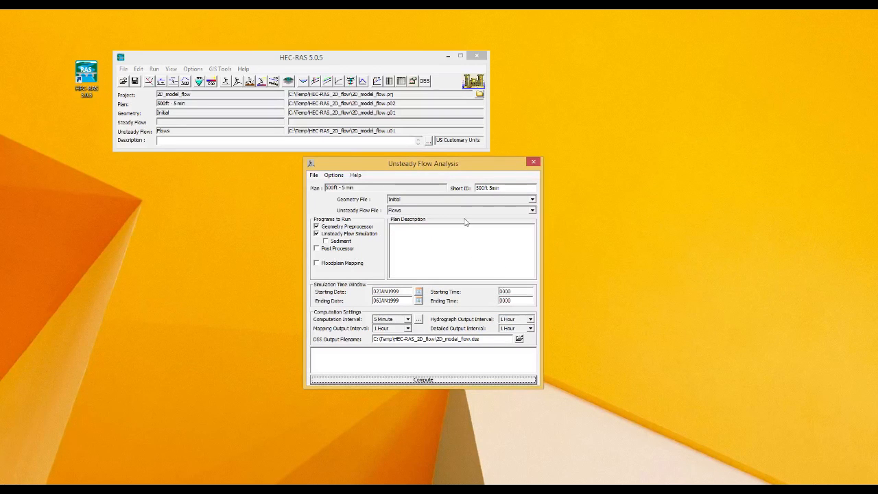
Step: Run the 500ft - 5 min computation and close the finished computations report
{"action": "left_click", "coordinate": [449, 383]}
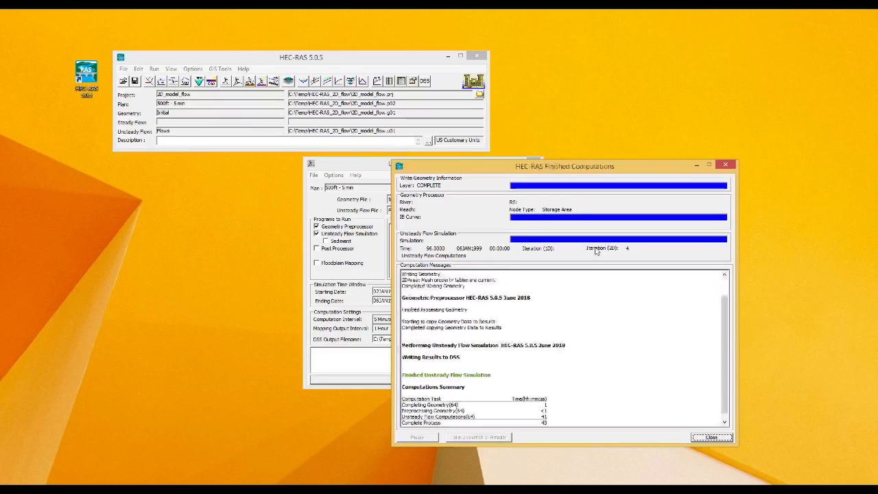
{"action": "left_click", "coordinate": [555, 341]}
{"action": "scroll", "coordinate": [547, 357], "scroll_direction": "down", "scroll_amount": 1}
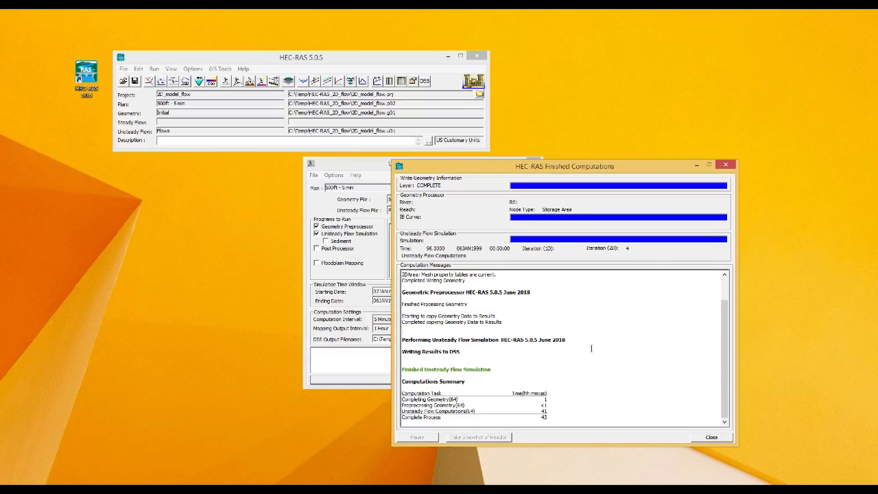
{"action": "left_click", "coordinate": [728, 165]}
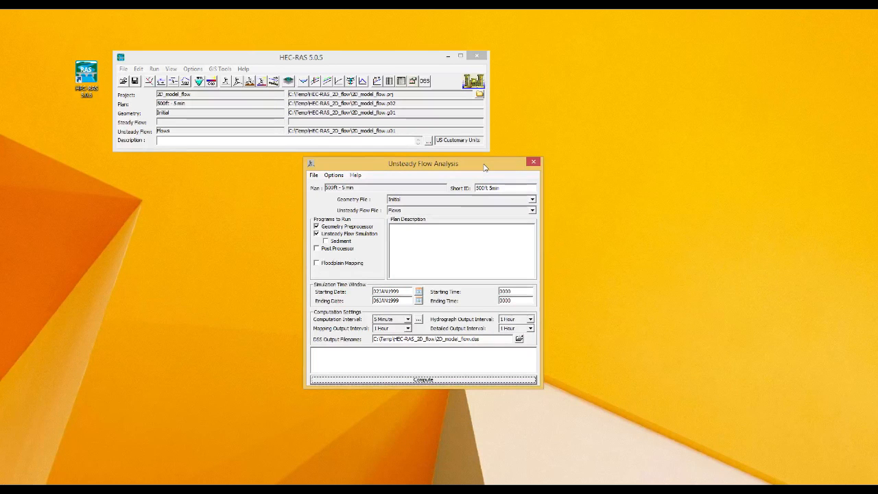
Step: Save the 500ft - 5 min plan and close the Unsteady Flow Analysis window
{"action": "left_click", "coordinate": [314, 176]}
{"action": "left_click", "coordinate": [333, 206]}
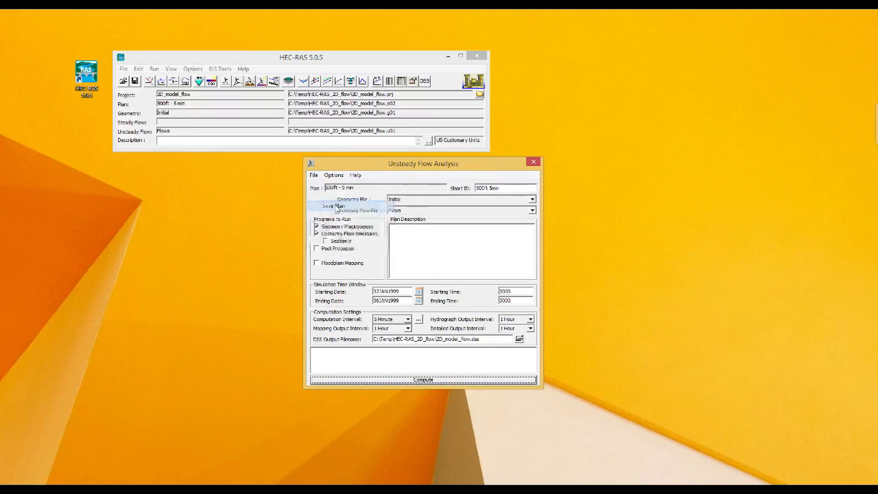
{"action": "left_click", "coordinate": [534, 163]}
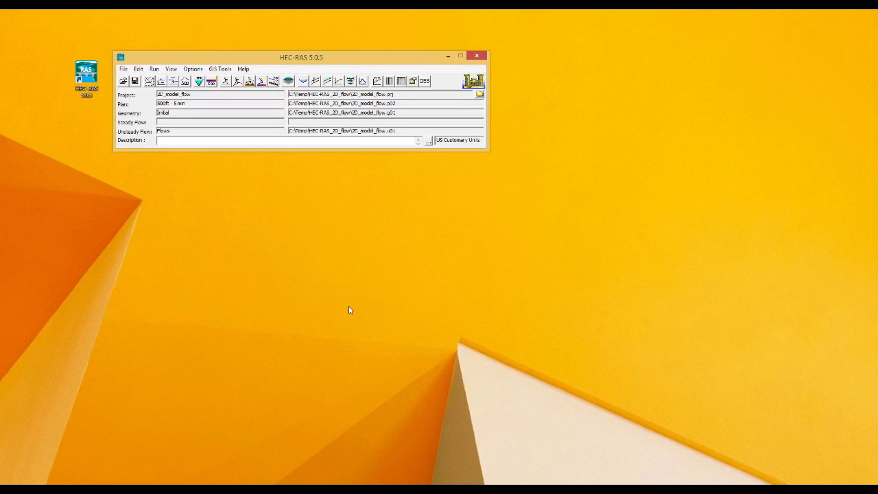
Step: Open the Initial geometry in the Geometric Data editor and show its File menu
{"action": "left_click", "coordinate": [149, 81]}
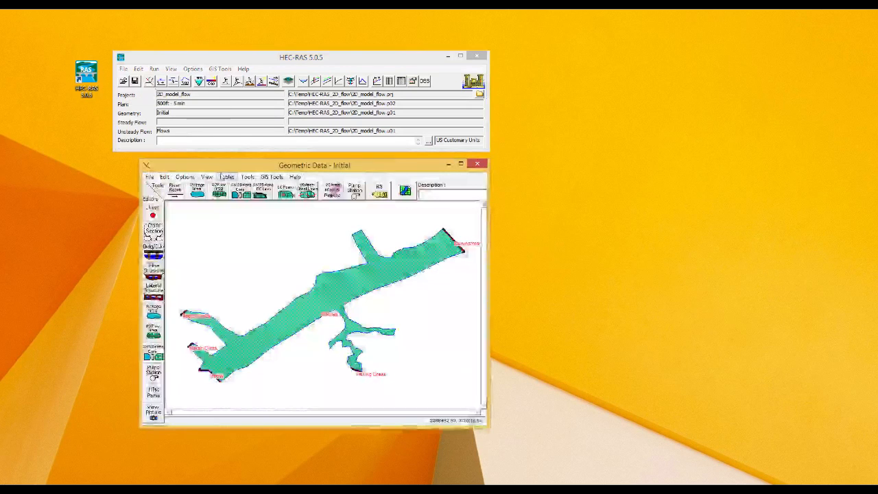
{"action": "left_click", "coordinate": [149, 178]}
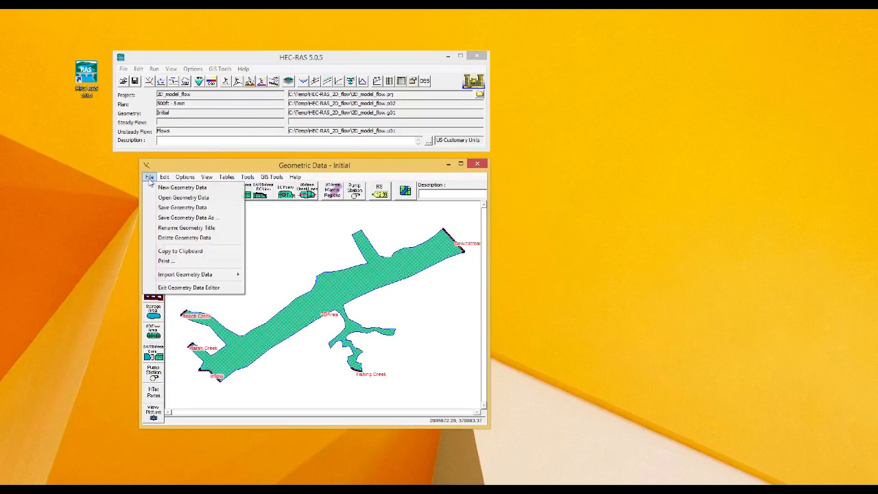
Step: Save the geometry as a new geometry titled 250ft (2D_model_flow.g02)
{"action": "left_click", "coordinate": [172, 218]}
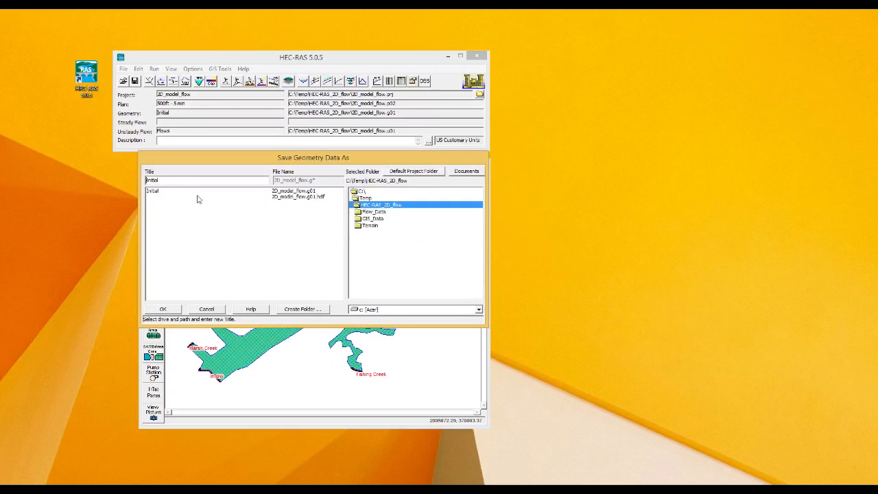
{"action": "left_click_drag", "start_coordinate": [181, 179], "coordinate": [143, 176]}
{"action": "type", "text": "0"}
{"action": "left_click", "coordinate": [168, 311]}
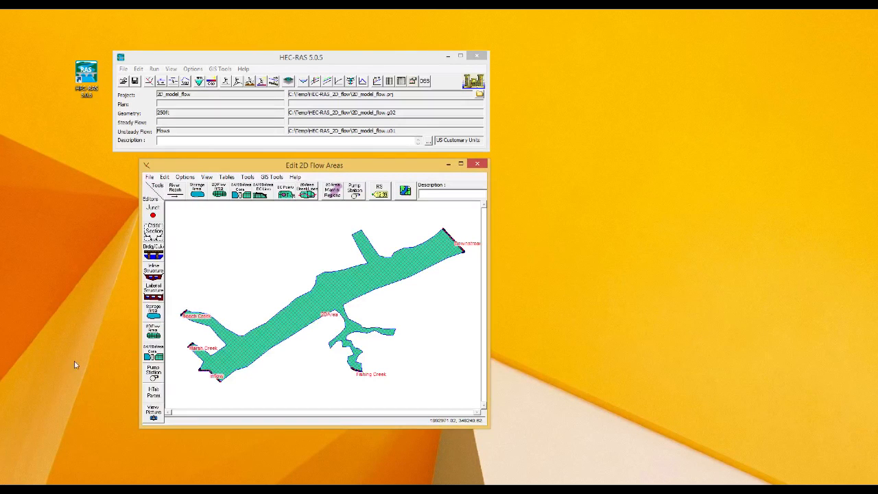
Step: Regenerate the 2D area's computation points at 250 x 250 spacing, replacing the 2903 existing points
{"action": "left_click", "coordinate": [154, 336]}
{"action": "left_click_drag", "start_coordinate": [877, 199], "coordinate": [522, 215]}
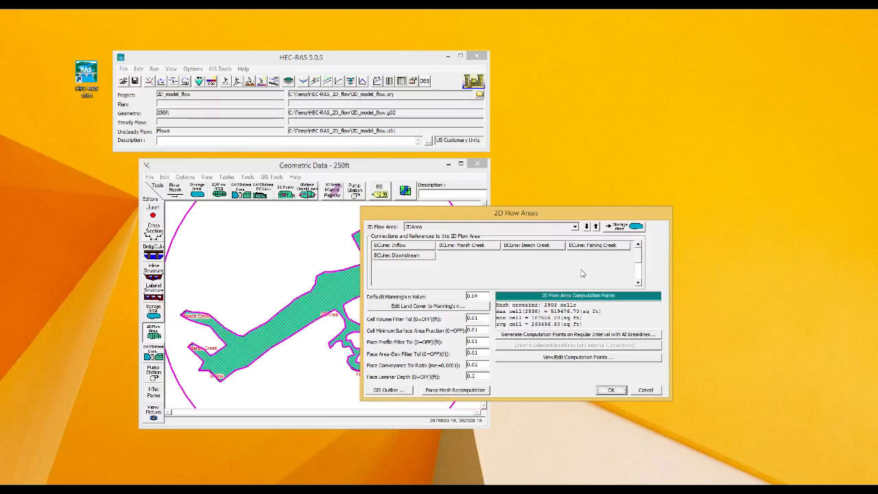
{"action": "left_click", "coordinate": [511, 336]}
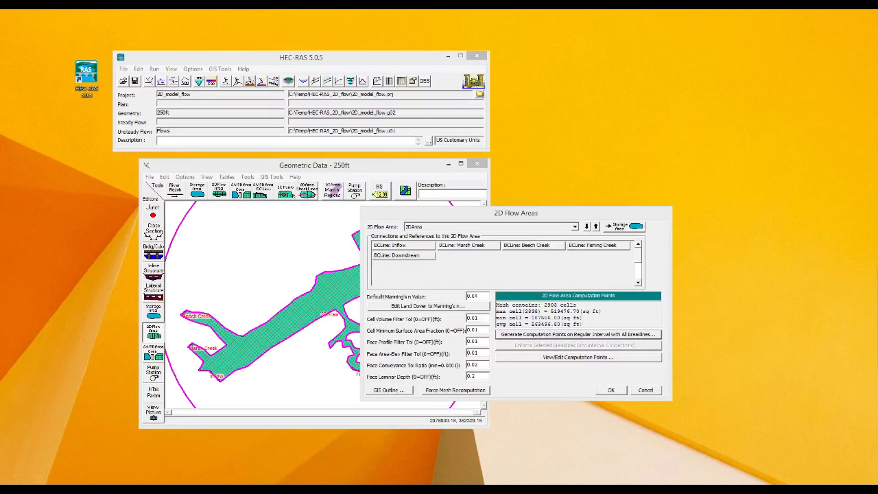
{"action": "left_click_drag", "start_coordinate": [781, 269], "coordinate": [474, 275]}
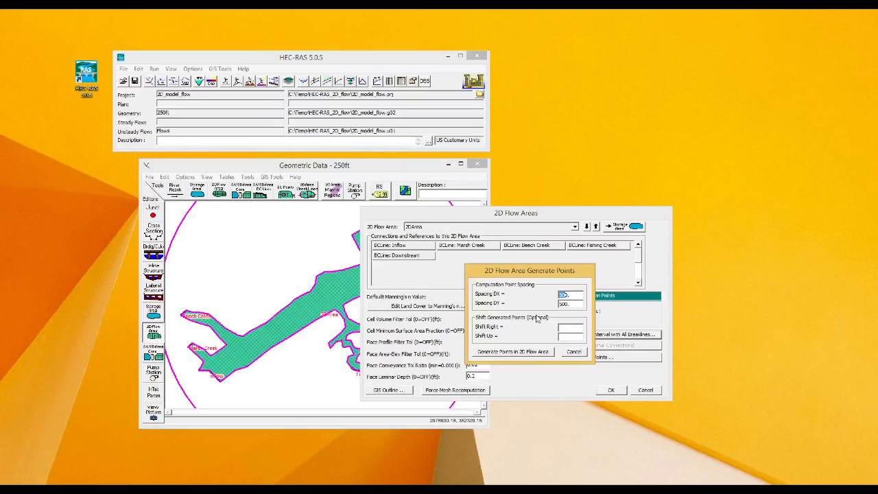
{"action": "type", "text": "250"}
{"action": "left_click_drag", "start_coordinate": [565, 304], "coordinate": [540, 302]}
{"action": "left_click", "coordinate": [511, 356]}
{"action": "left_click", "coordinate": [509, 355]}
{"action": "left_click", "coordinate": [508, 354]}
{"action": "left_click", "coordinate": [508, 354]}
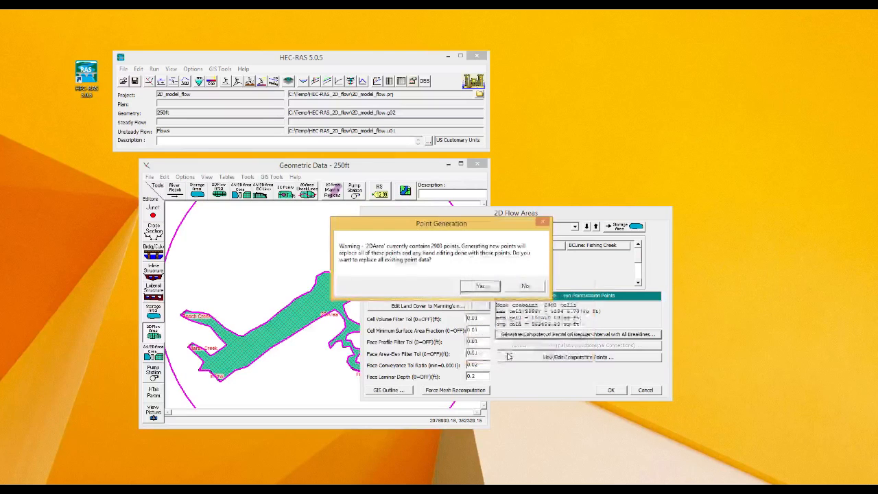
{"action": "left_click", "coordinate": [479, 286]}
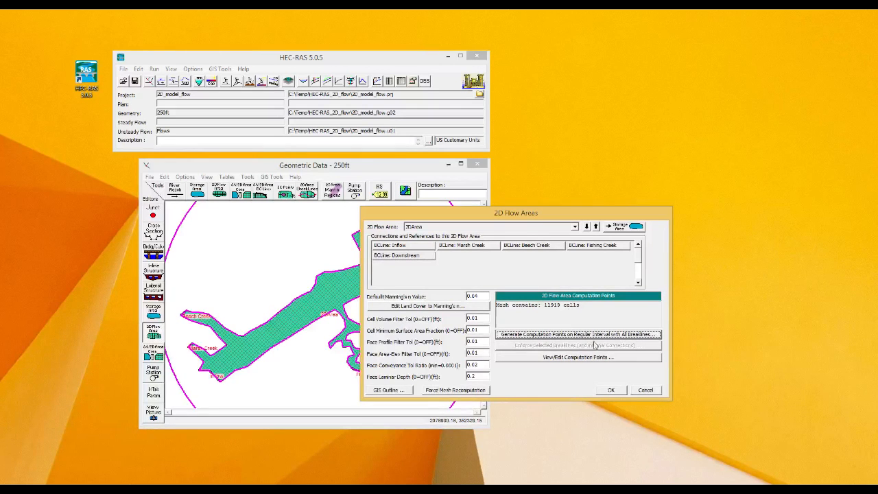
{"action": "left_click", "coordinate": [612, 390]}
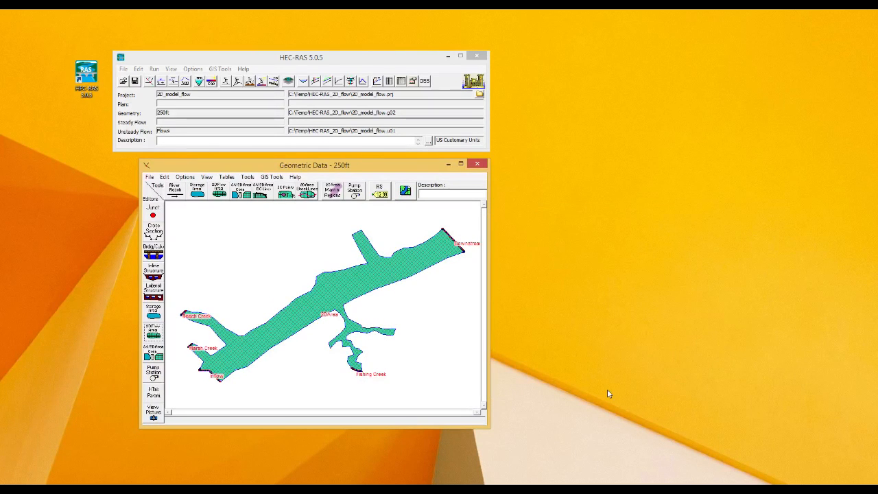
Step: Save the 250ft geometry, close the Geometric Data editor, and open a new Unsteady Flow Analysis window
{"action": "left_click", "coordinate": [147, 180]}
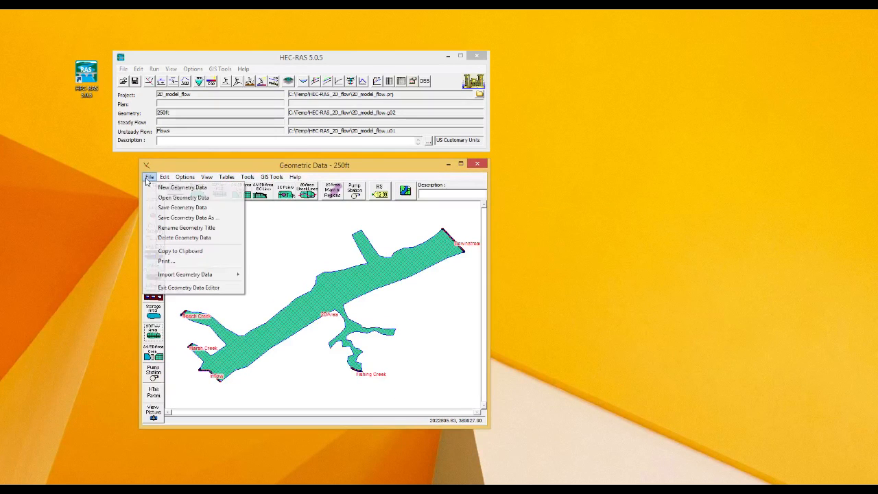
{"action": "left_click", "coordinate": [177, 208]}
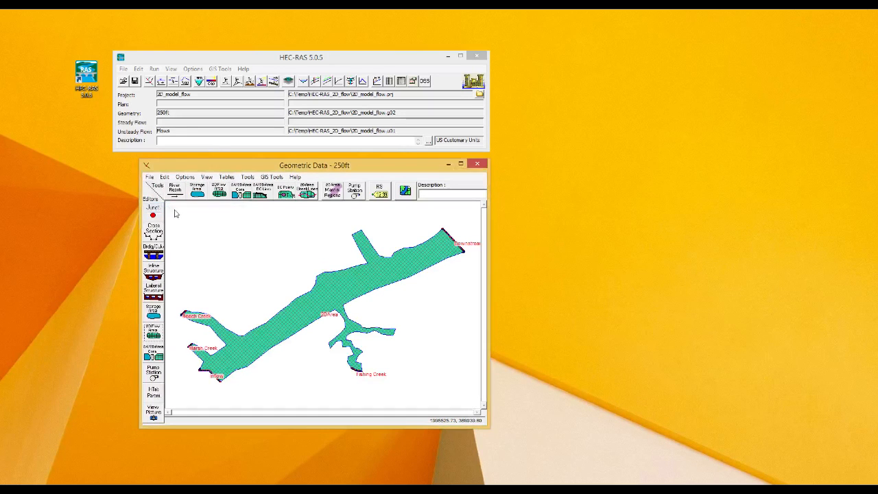
{"action": "left_click", "coordinate": [477, 166]}
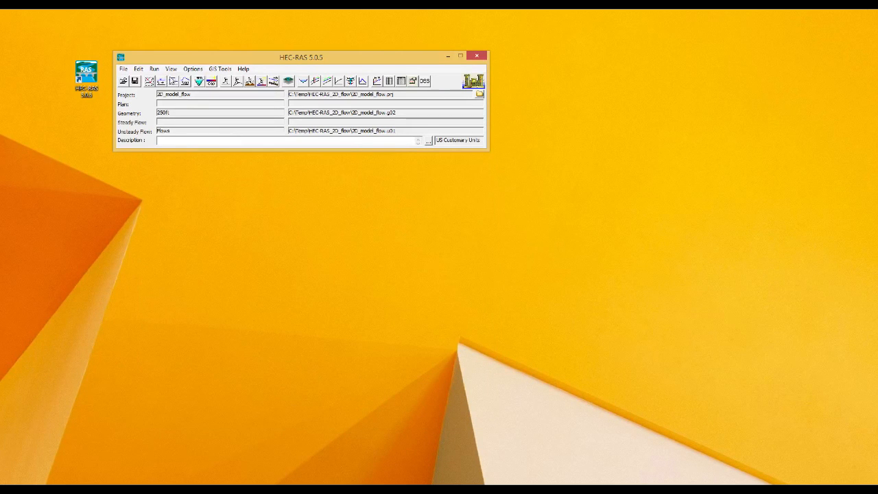
{"action": "left_click", "coordinate": [235, 81]}
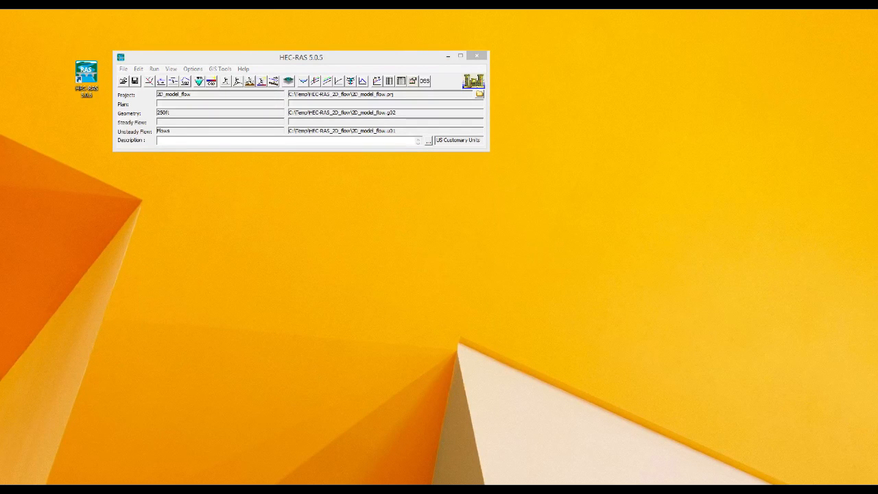
{"action": "left_click_drag", "start_coordinate": [738, 156], "coordinate": [434, 172]}
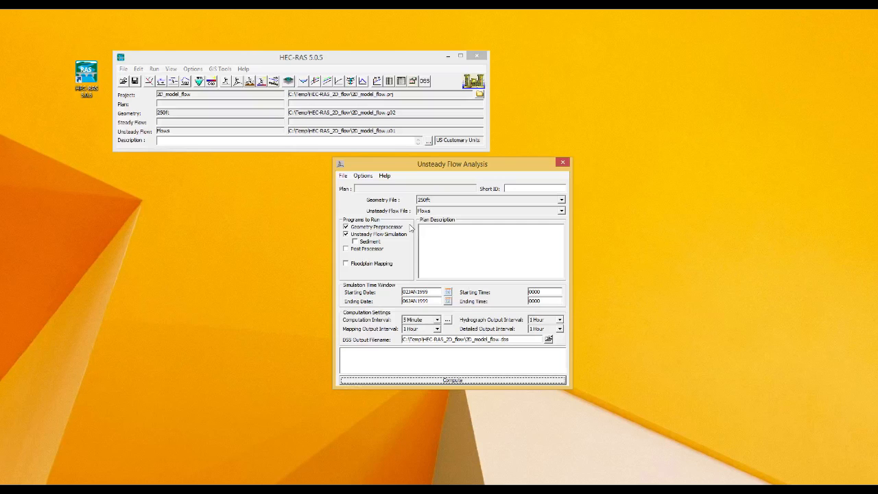
Step: Set the plan's short ID to 250ft 1min and its computation interval to 1 Minute
{"action": "left_click", "coordinate": [523, 190]}
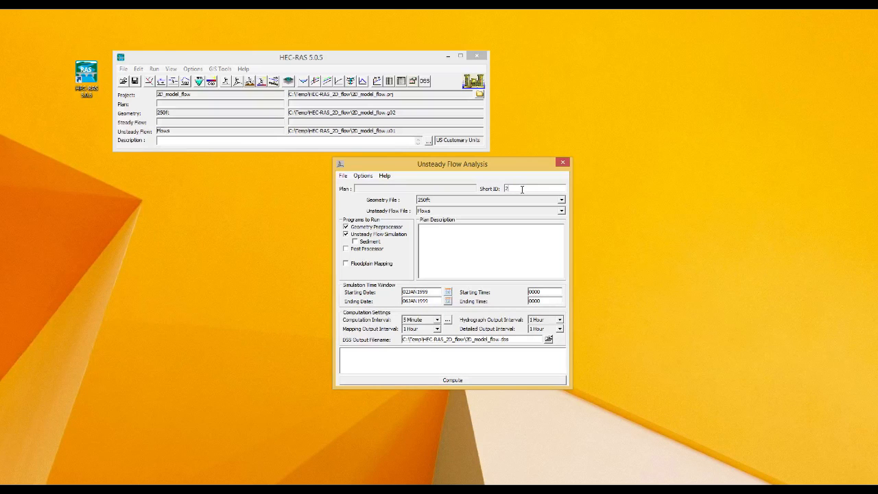
{"action": "type", "text": "250"}
{"action": "type", "text": "ft"}
{"action": "type", "text": " ("}
{"action": "type", "text": "5min"}
{"action": "left_click", "coordinate": [437, 320]}
{"action": "scroll", "coordinate": [438, 332], "scroll_direction": "up", "scroll_amount": 3}
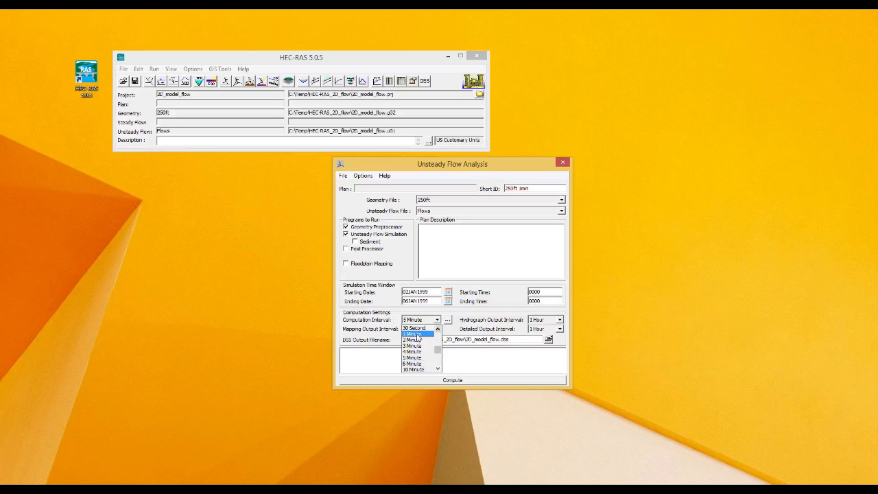
{"action": "left_click", "coordinate": [413, 334]}
{"action": "left_click", "coordinate": [503, 240]}
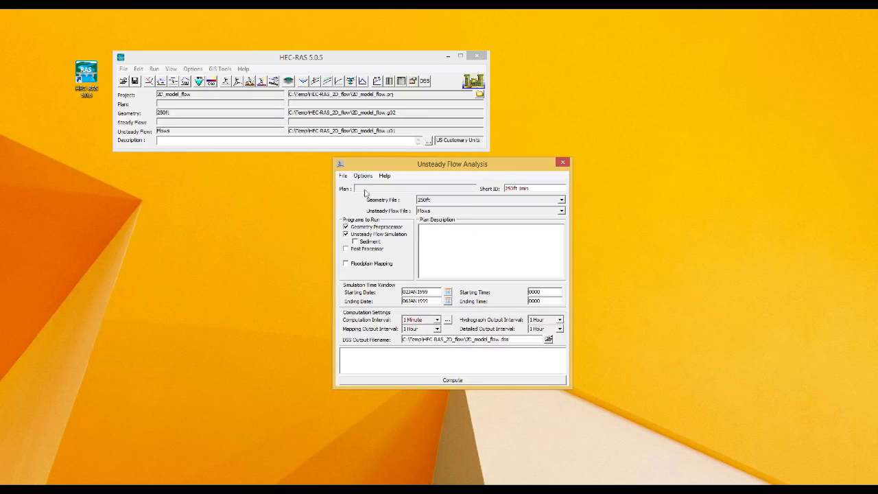
{"action": "left_click", "coordinate": [343, 175]}
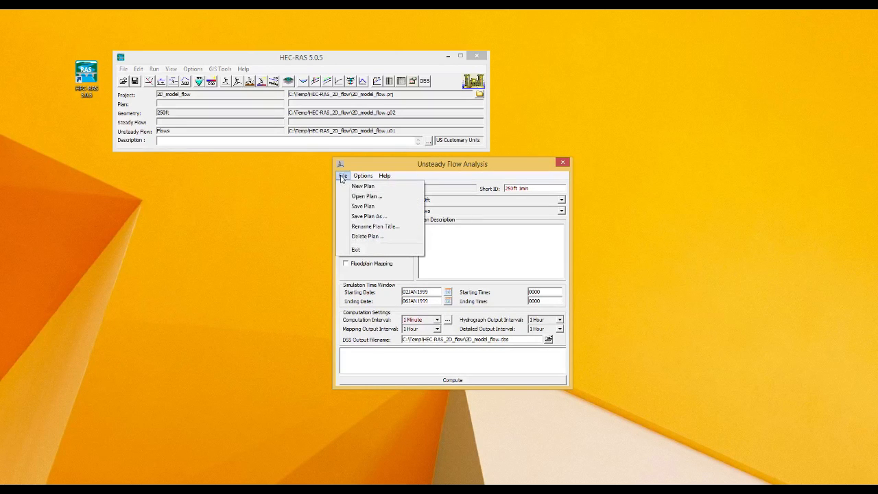
Step: Save the plan under the new title 250ft - 1 min, accepting short ID 250ft 1min
{"action": "left_click", "coordinate": [362, 207]}
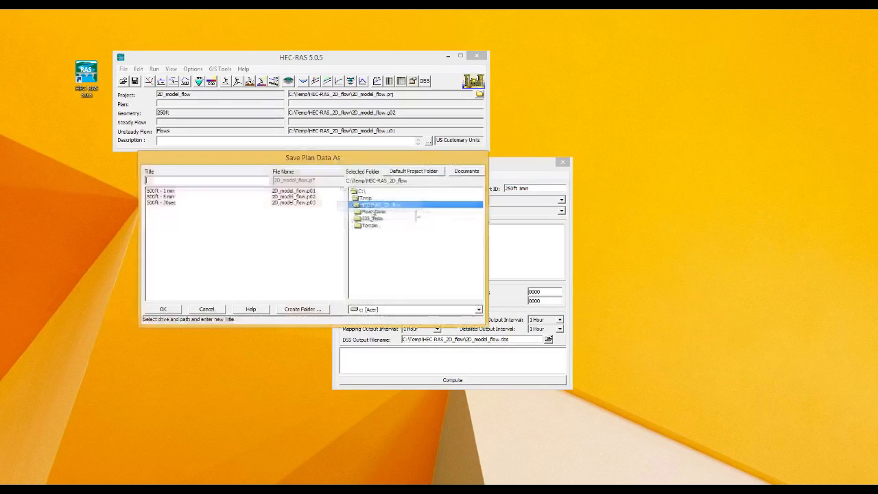
{"action": "left_click", "coordinate": [165, 192]}
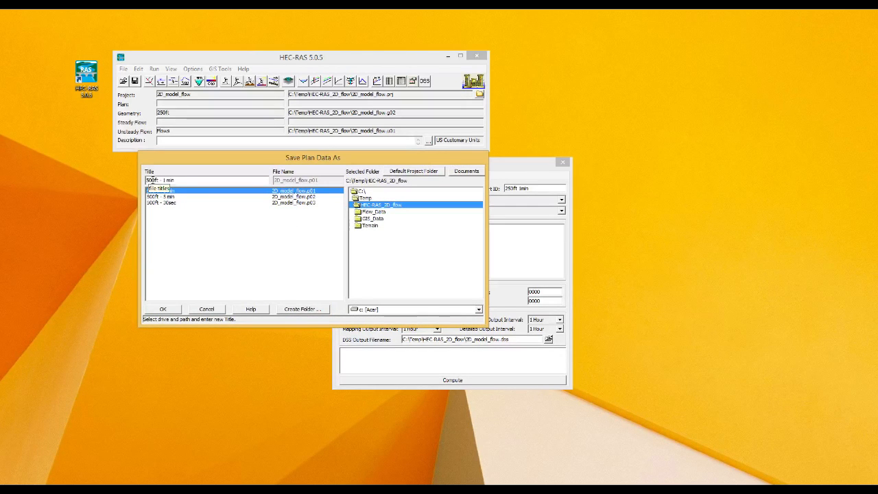
{"action": "key", "text": "Delete"}
{"action": "key", "text": "Delete"}
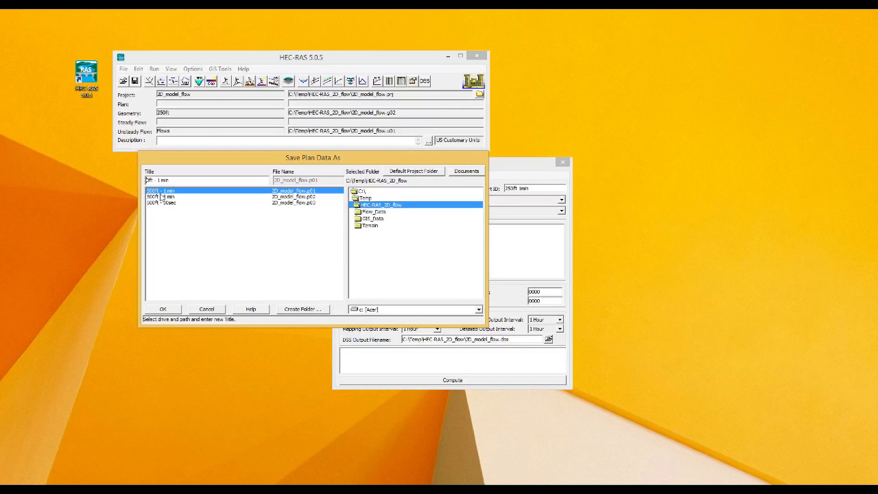
{"action": "type", "text": "25"}
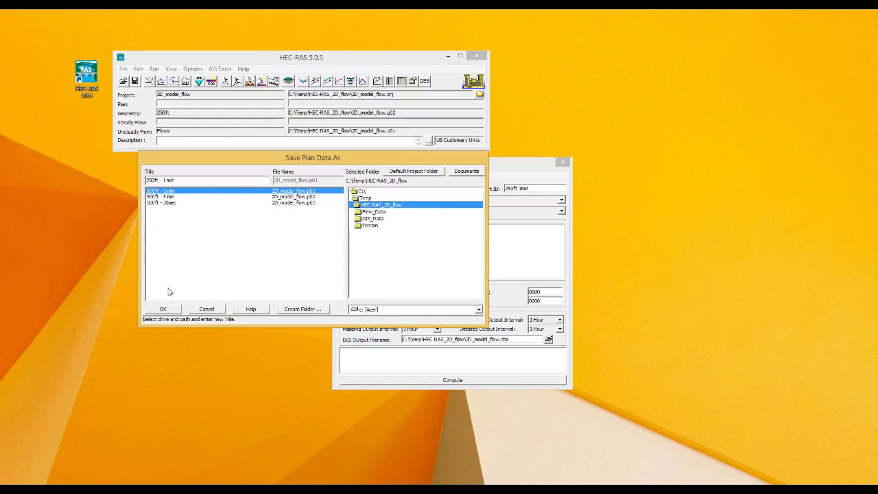
{"action": "left_click", "coordinate": [164, 308]}
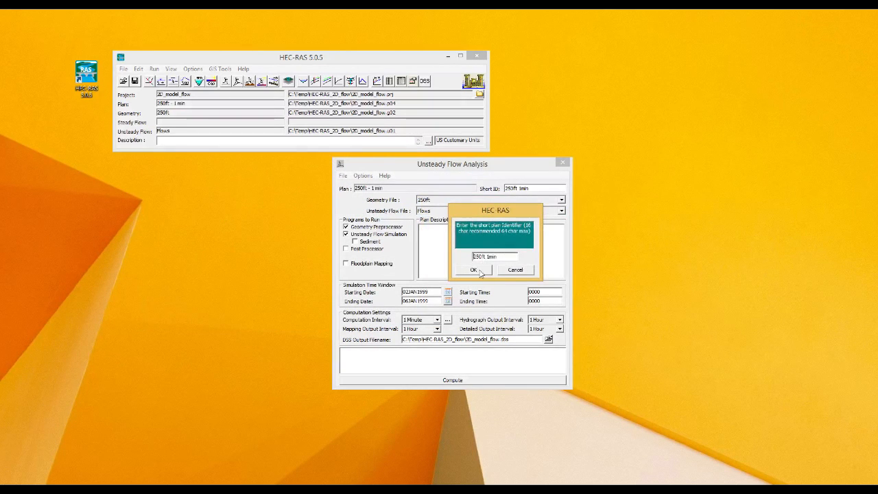
{"action": "left_click", "coordinate": [473, 269]}
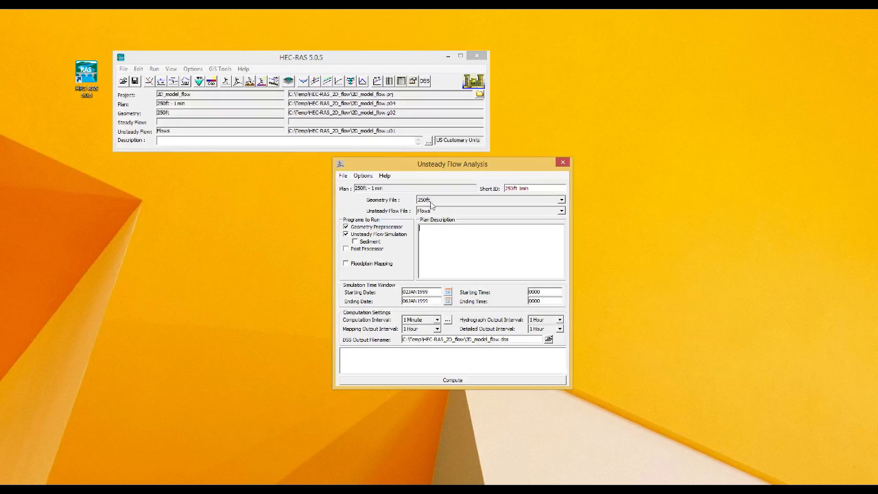
Step: Compute the 250ft - 1 min unsteady flow simulation through to completion
{"action": "left_click", "coordinate": [447, 381]}
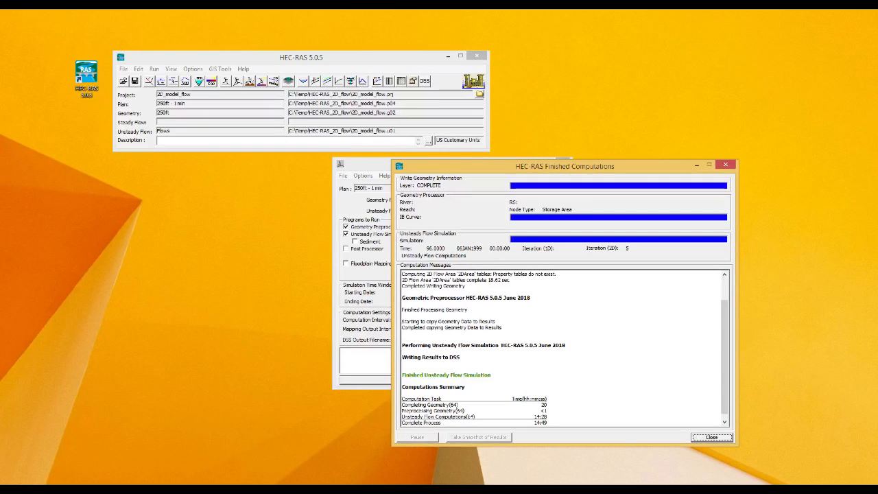
Step: Review the computation messages, noting the 14:49 total run time, then close the computations window
{"action": "left_click", "coordinate": [610, 345]}
{"action": "scroll", "coordinate": [625, 373], "scroll_direction": "down", "scroll_amount": 1}
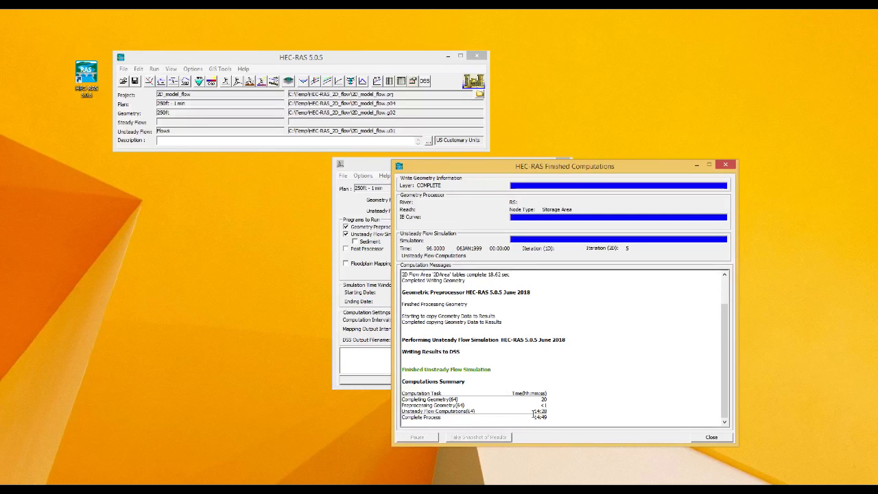
{"action": "left_click_drag", "start_coordinate": [534, 417], "coordinate": [554, 415]}
{"action": "left_click", "coordinate": [557, 414]}
{"action": "scroll", "coordinate": [604, 391], "scroll_direction": "up", "scroll_amount": 2}
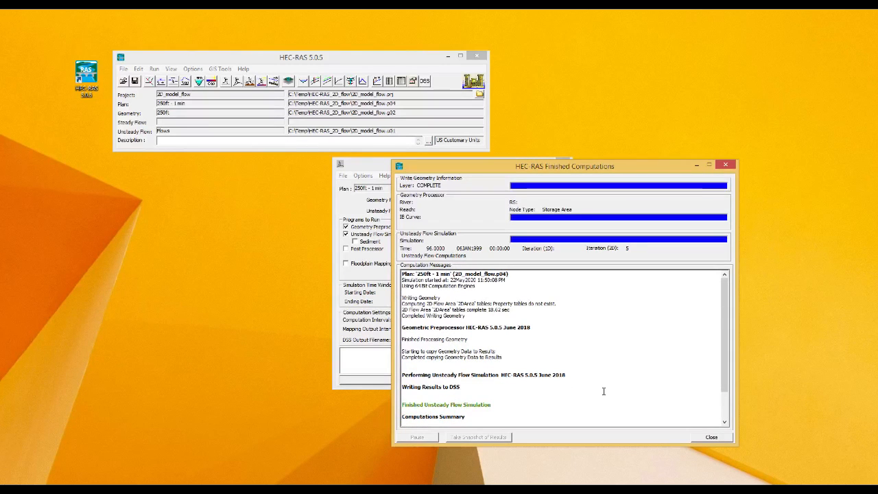
{"action": "scroll", "coordinate": [594, 377], "scroll_direction": "down", "scroll_amount": 2}
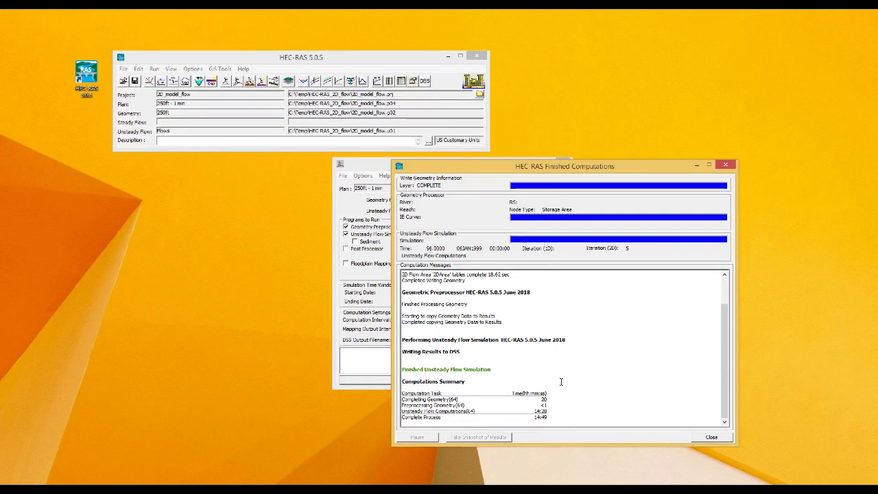
{"action": "scroll", "coordinate": [561, 381], "scroll_direction": "up", "scroll_amount": 2}
{"action": "scroll", "coordinate": [562, 382], "scroll_direction": "down", "scroll_amount": 2}
{"action": "left_click", "coordinate": [711, 437]}
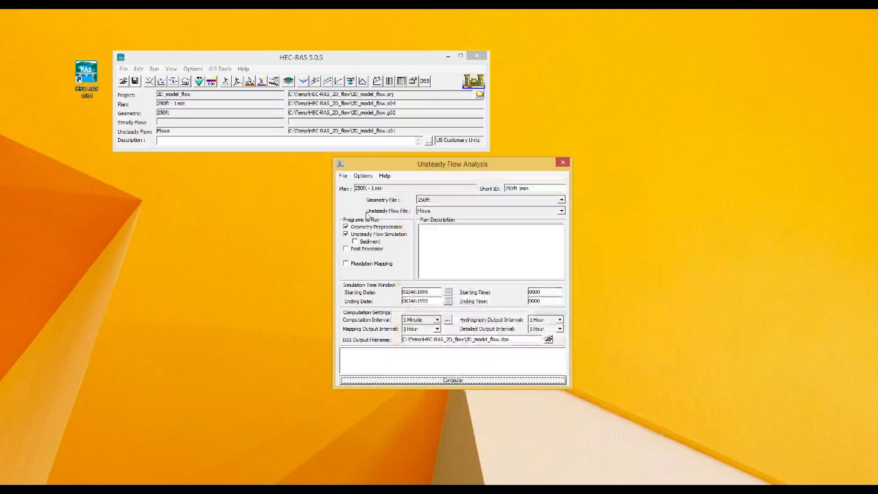
Step: Save the 250ft - 1 min plan and close the Unsteady Flow Analysis window
{"action": "left_click", "coordinate": [343, 175]}
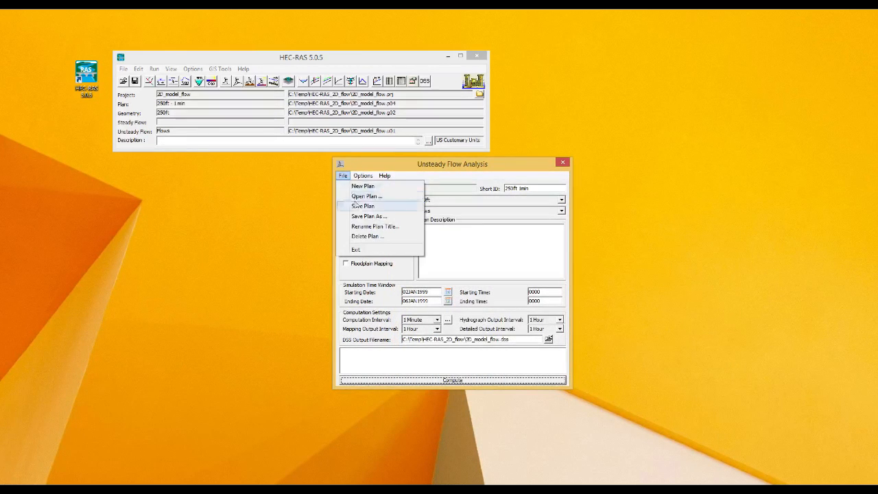
{"action": "left_click", "coordinate": [356, 208]}
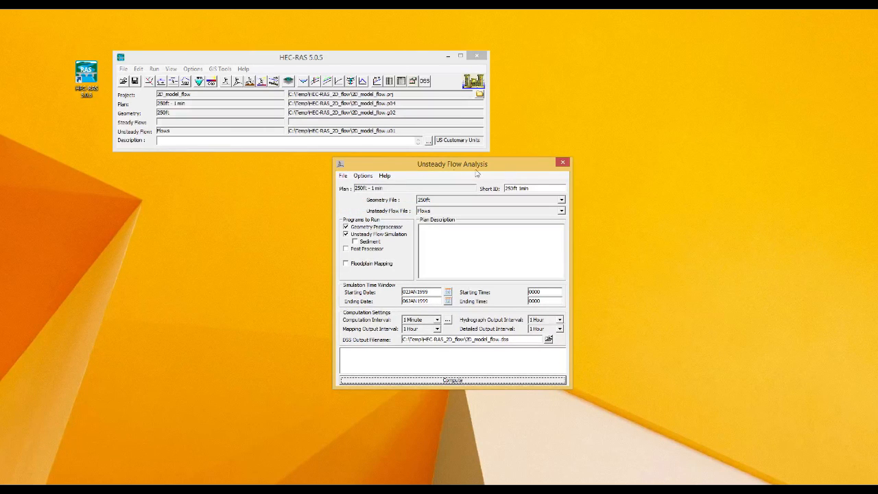
{"action": "left_click", "coordinate": [563, 162]}
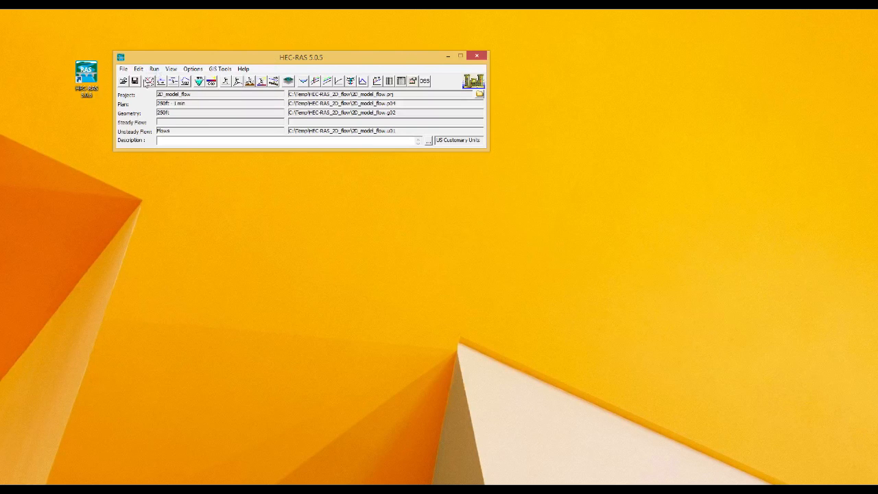
Step: Open the Geometric Data editor and switch its loaded geometry from 250ft to Initial
{"action": "left_click", "coordinate": [149, 81]}
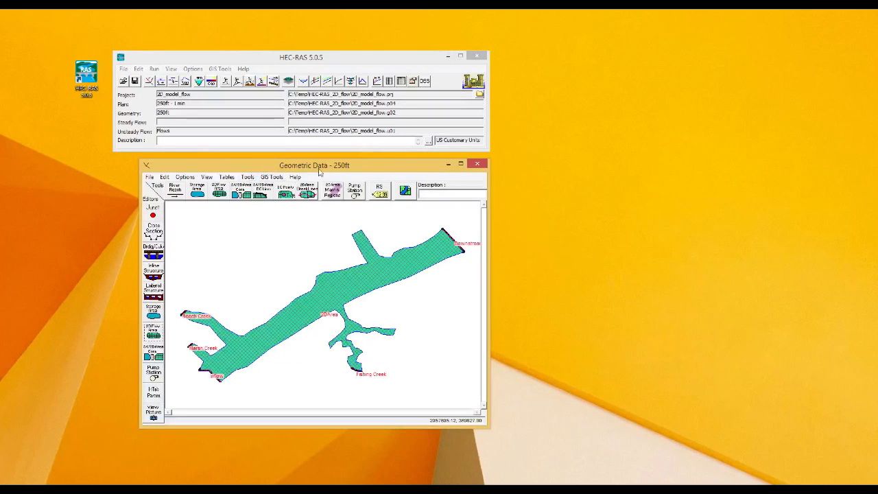
{"action": "left_click", "coordinate": [149, 177]}
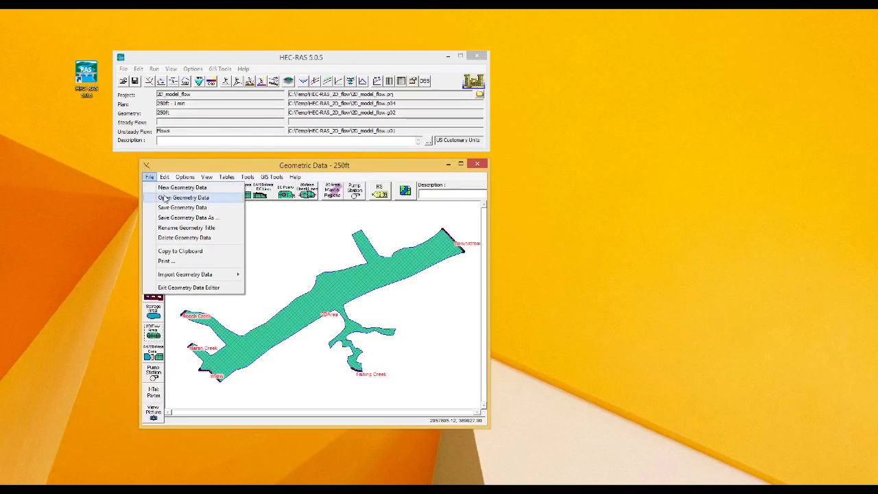
{"action": "left_click", "coordinate": [166, 199]}
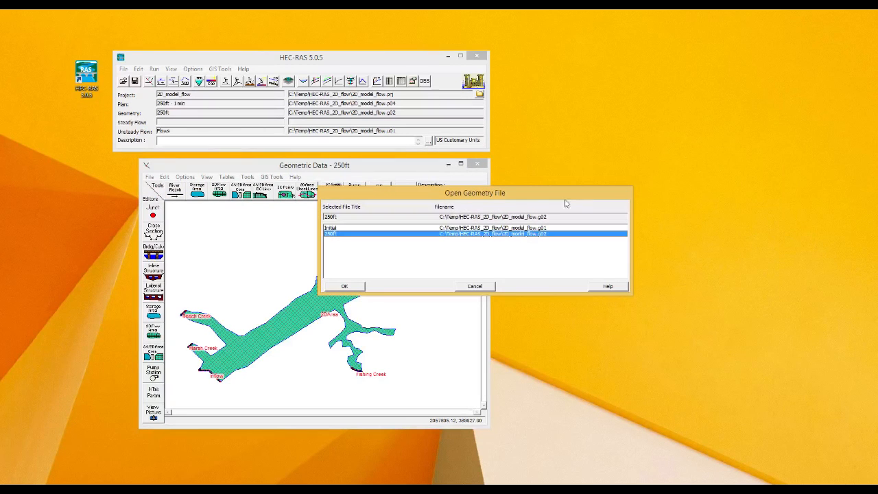
{"action": "left_click", "coordinate": [330, 228]}
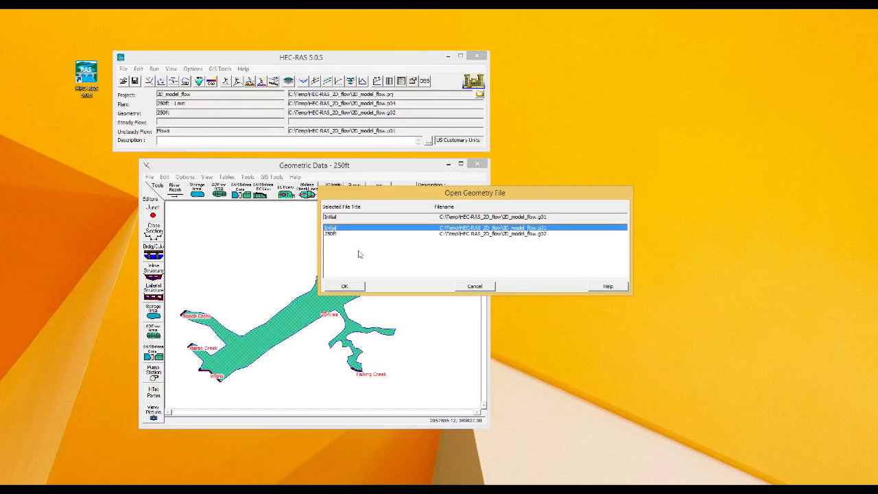
{"action": "left_click", "coordinate": [345, 286]}
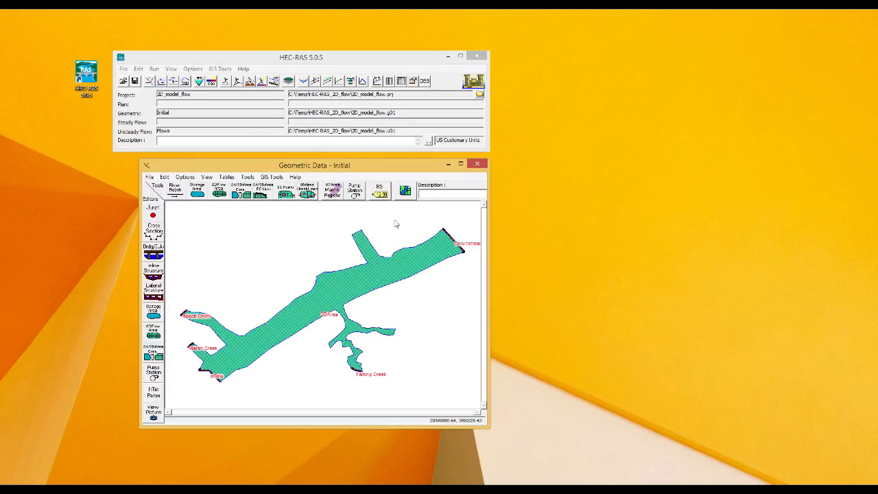
{"action": "left_click", "coordinate": [150, 177]}
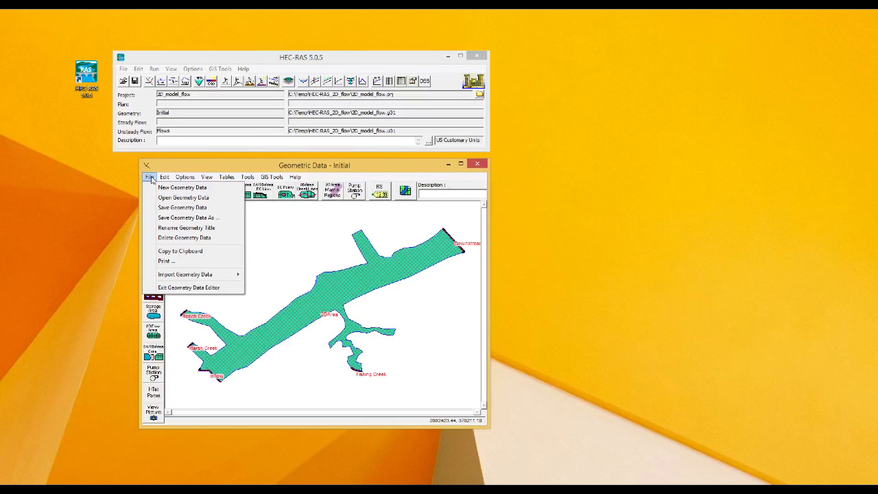
Step: Save the Initial geometry under the new title Levee
{"action": "left_click", "coordinate": [184, 218]}
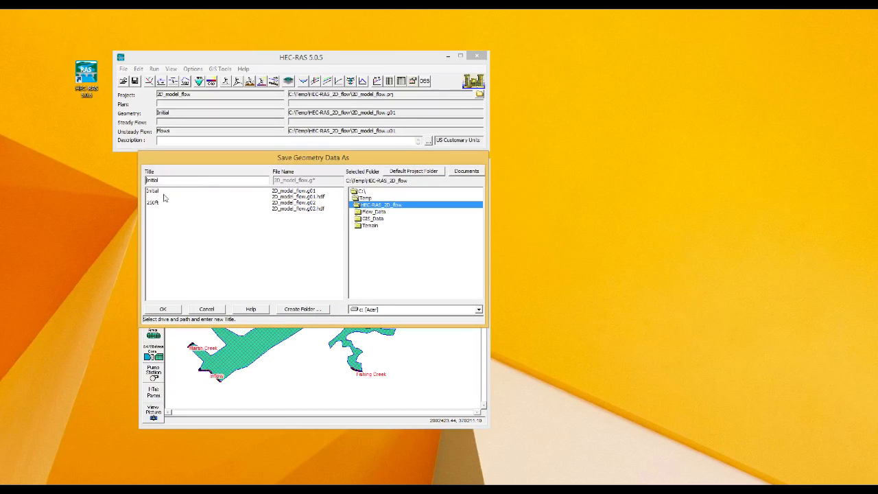
{"action": "left_click_drag", "start_coordinate": [164, 180], "coordinate": [108, 174]}
{"action": "key", "text": "BackSpace"}
{"action": "type", "text": "Levee"}
{"action": "left_click", "coordinate": [162, 309]}
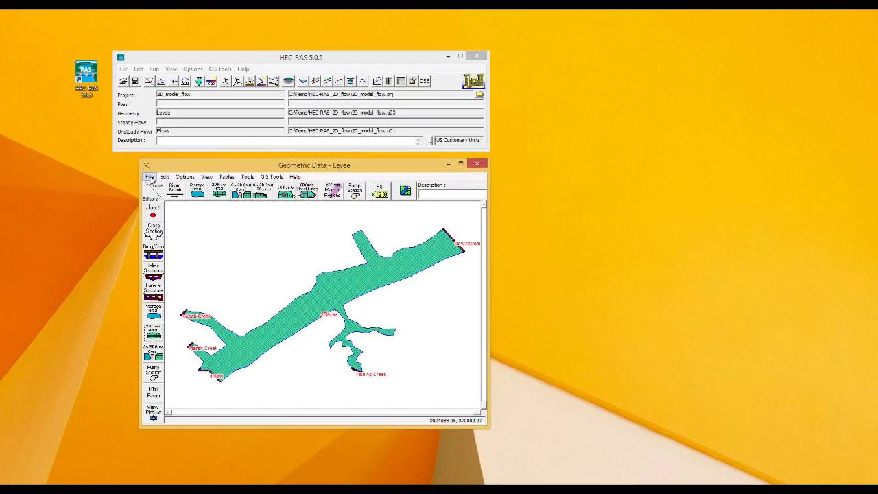
Step: Save the Levee geometry, close the editor, and open RAS Mapper
{"action": "left_click", "coordinate": [149, 177]}
{"action": "left_click", "coordinate": [180, 207]}
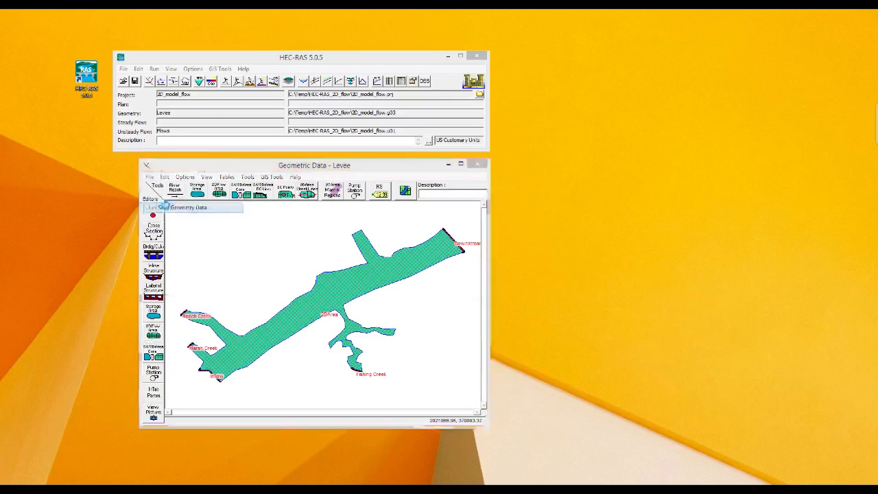
{"action": "left_click", "coordinate": [477, 165]}
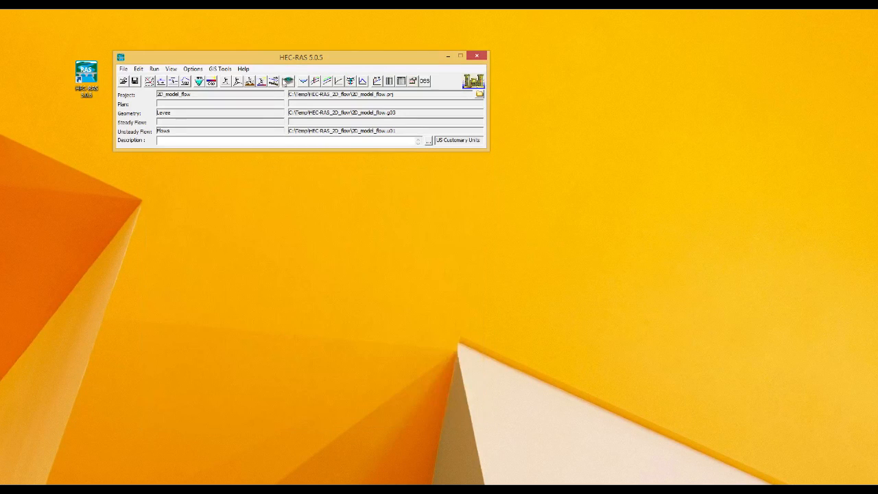
{"action": "left_click", "coordinate": [288, 81]}
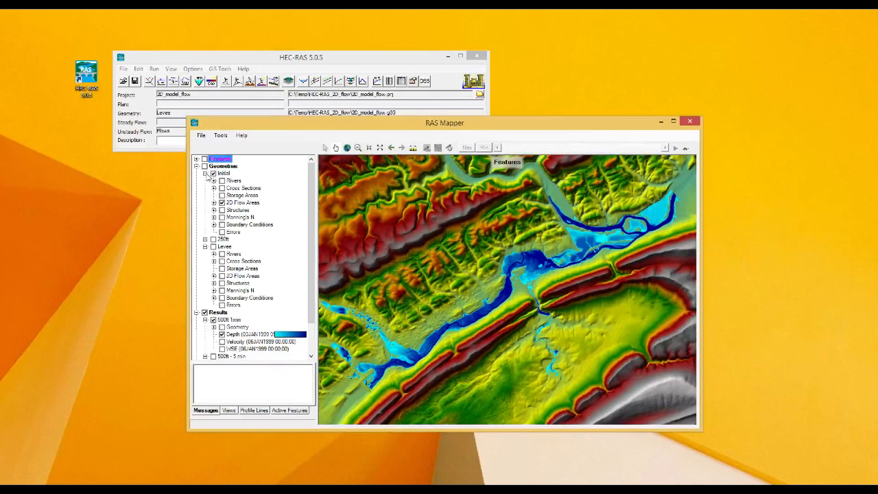
{"action": "left_click", "coordinate": [204, 173]}
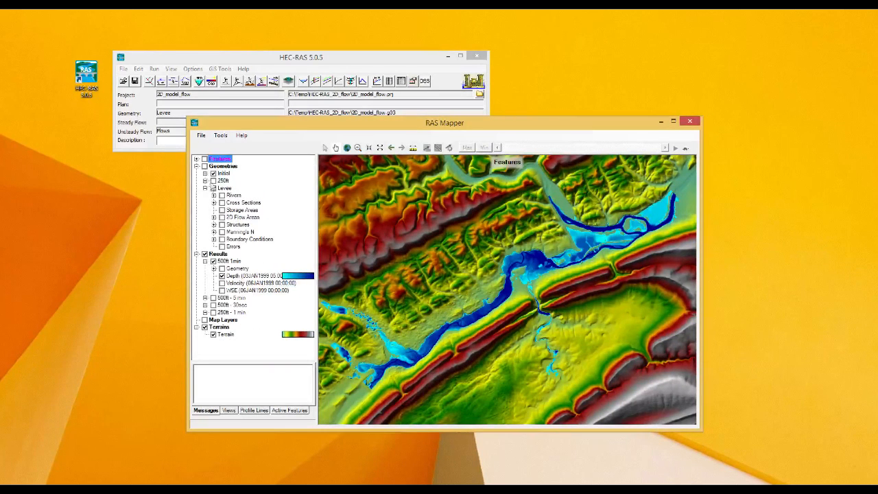
Step: Maximize RAS Mapper, hide the Initial geometry, and display the Levee 2D flow area mesh
{"action": "double_click", "coordinate": [317, 129]}
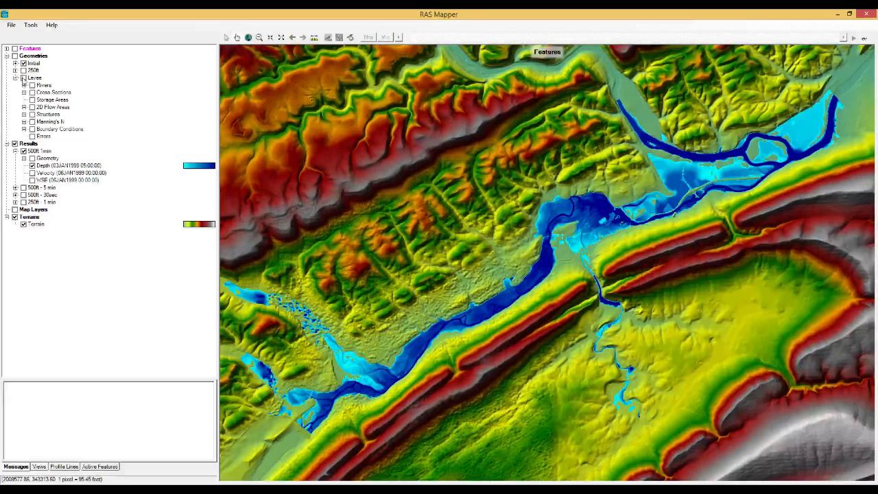
{"action": "left_click", "coordinate": [24, 63]}
{"action": "left_click", "coordinate": [16, 63]}
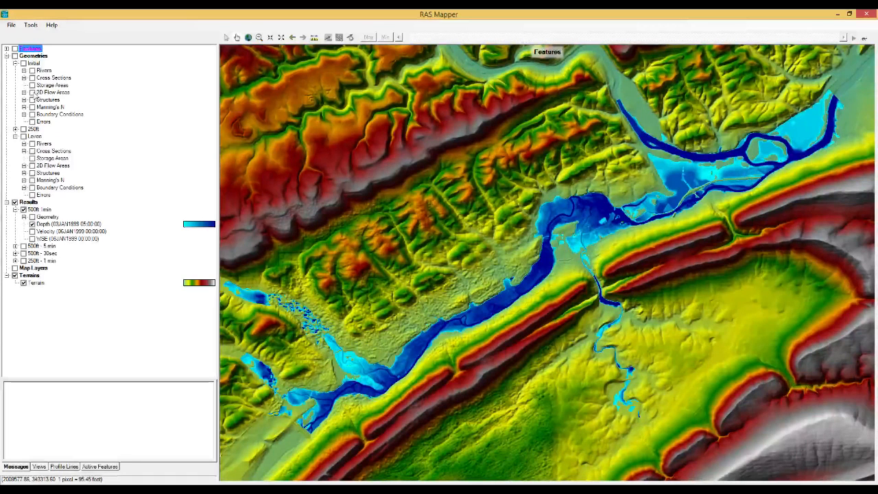
{"action": "left_click", "coordinate": [15, 64]}
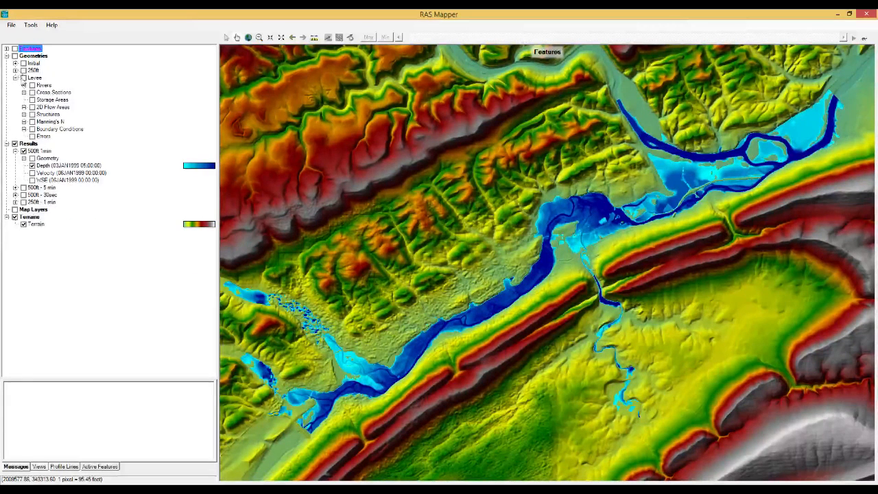
{"action": "left_click", "coordinate": [16, 71]}
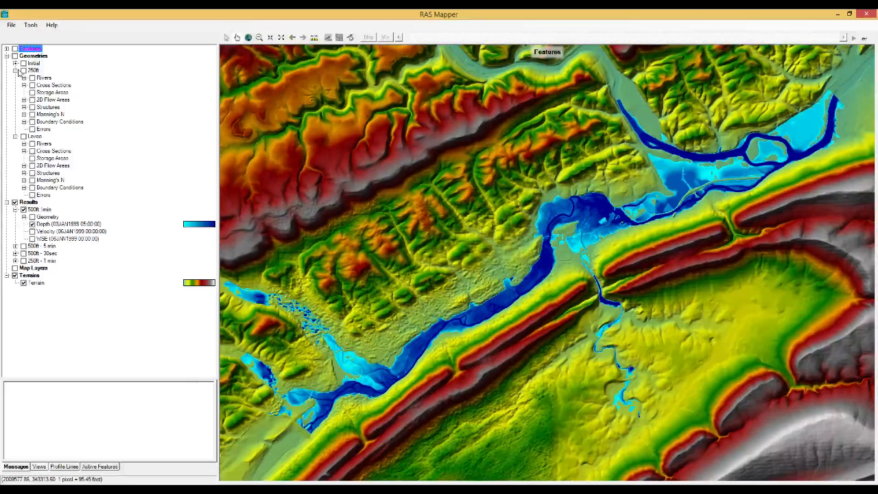
{"action": "left_click", "coordinate": [15, 70]}
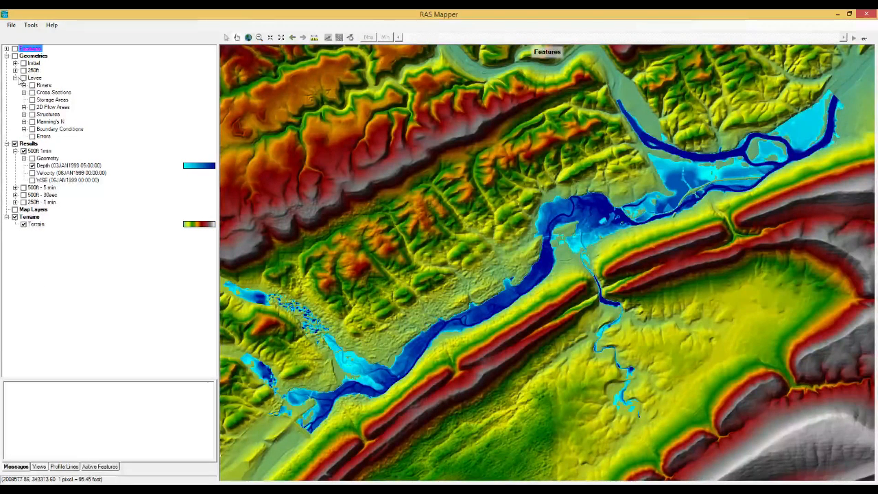
{"action": "left_click", "coordinate": [24, 108]}
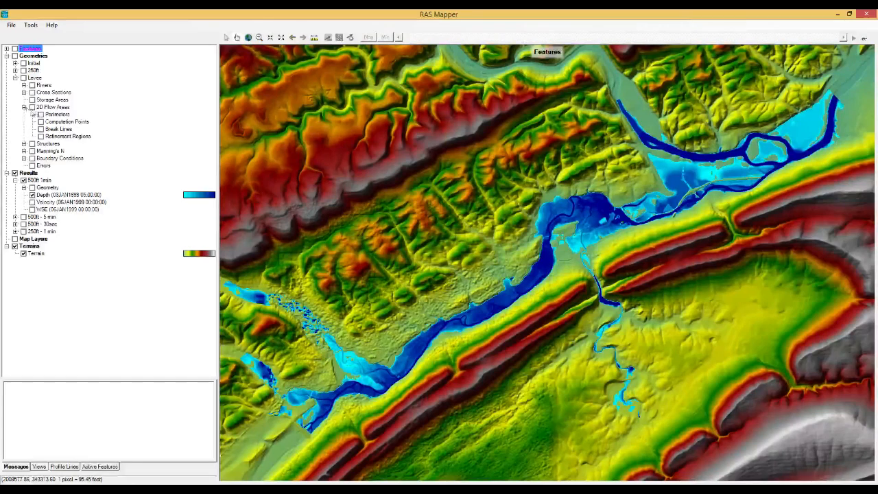
{"action": "left_click", "coordinate": [32, 107]}
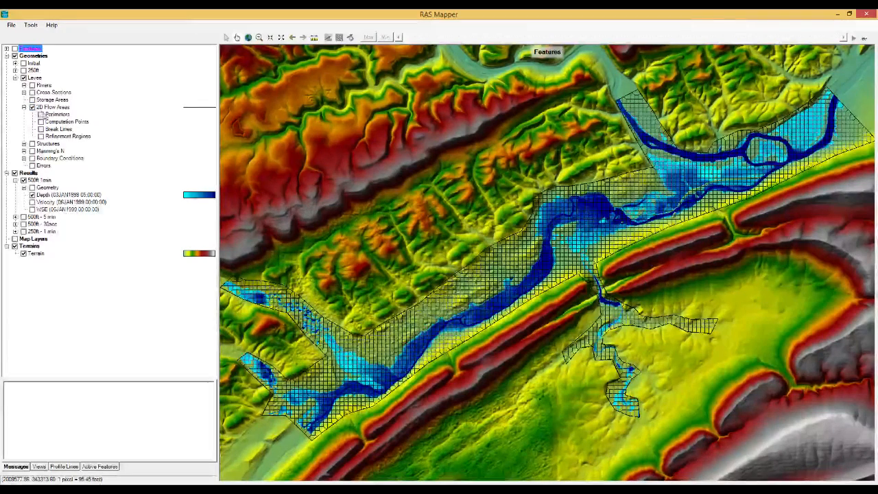
Step: Show the 2D flow area Perimeters and hide the depth results, then turn on and select the Break Lines layer
{"action": "left_click", "coordinate": [41, 114]}
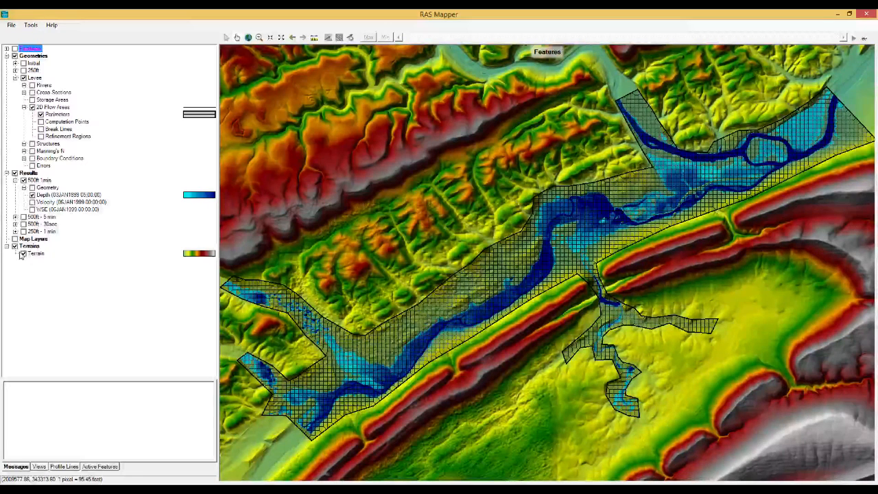
{"action": "left_click", "coordinate": [15, 173]}
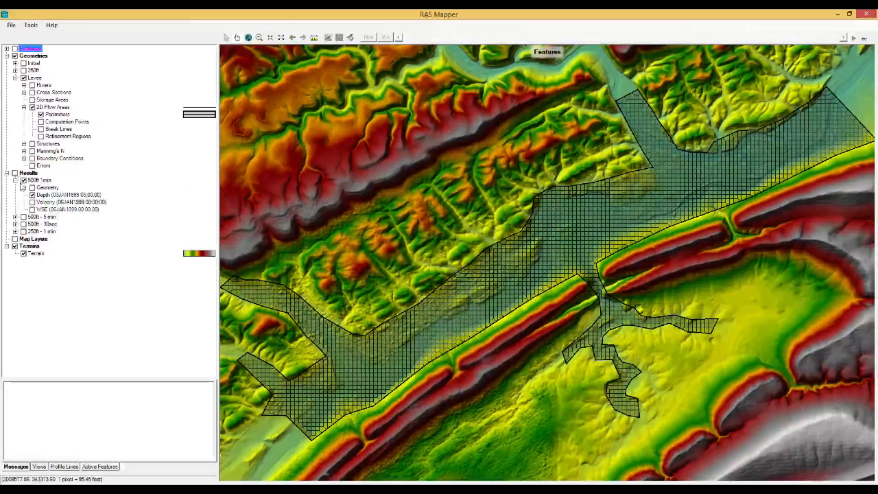
{"action": "left_click", "coordinate": [14, 245]}
{"action": "left_click", "coordinate": [14, 245]}
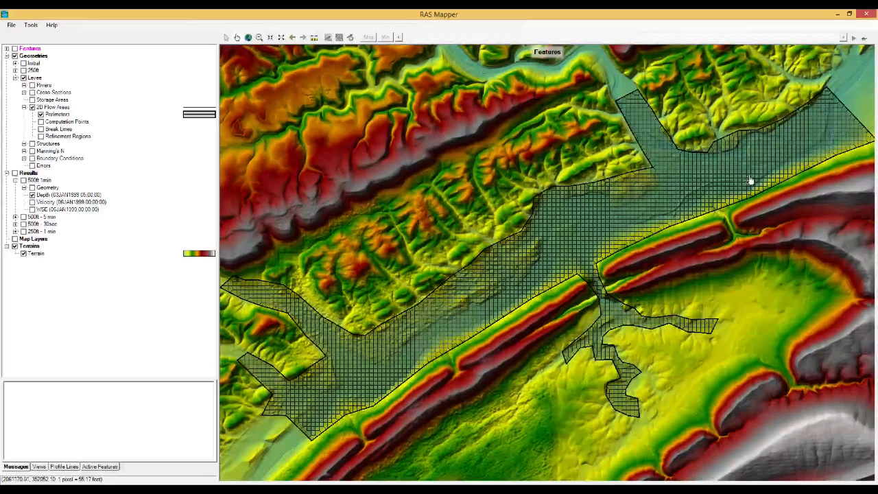
{"action": "left_click", "coordinate": [40, 130]}
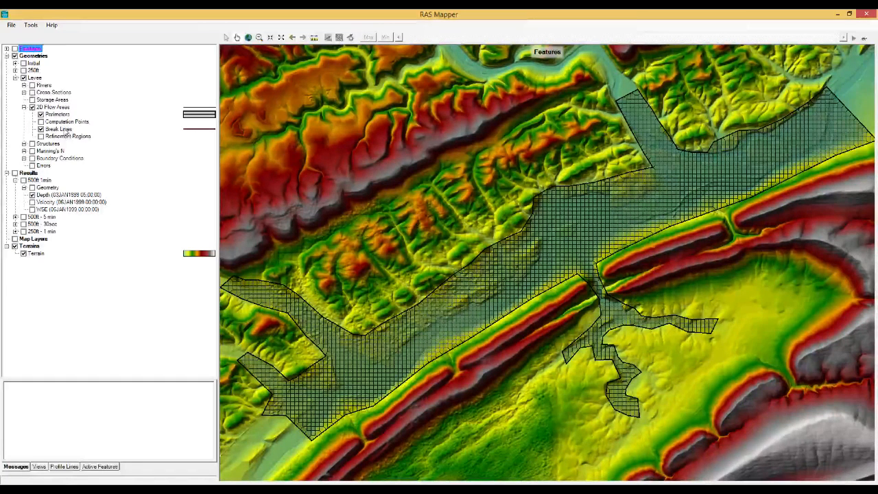
{"action": "left_click", "coordinate": [65, 131]}
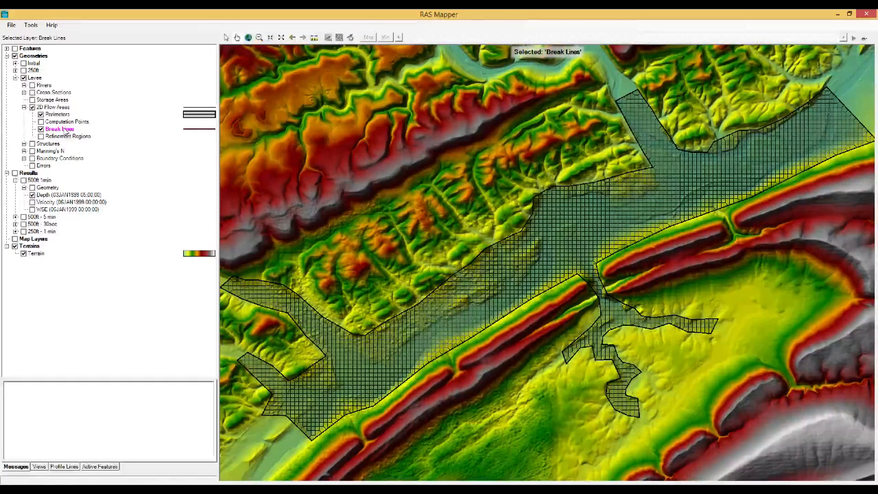
Step: Put the Break Lines layer into edit mode and zoom in on the levee
{"action": "right_click", "coordinate": [66, 130]}
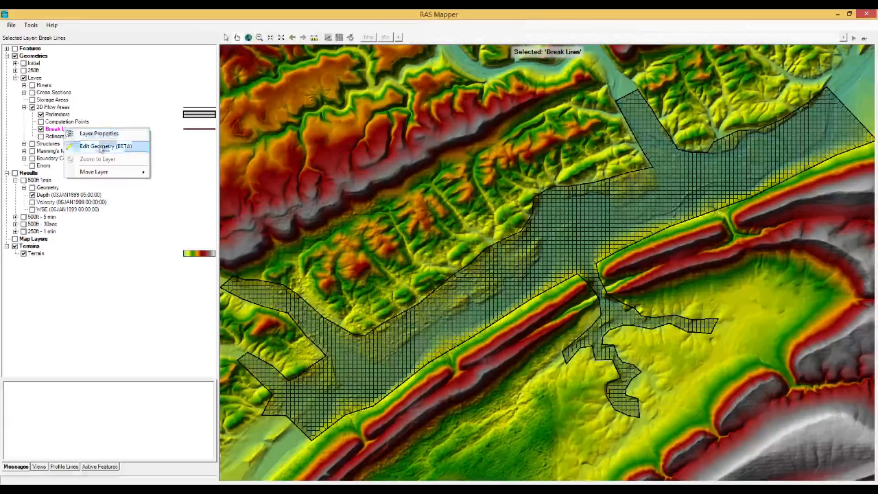
{"action": "left_click", "coordinate": [100, 147]}
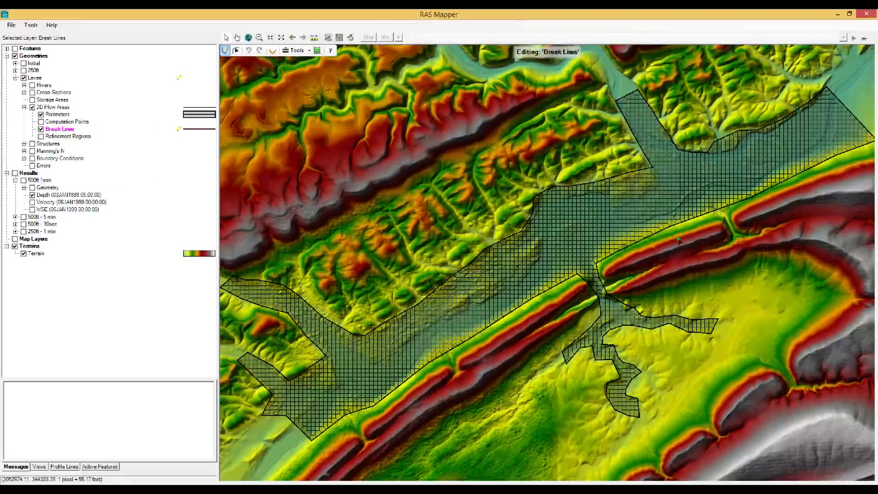
{"action": "scroll", "coordinate": [749, 184], "scroll_direction": "up", "scroll_amount": 2}
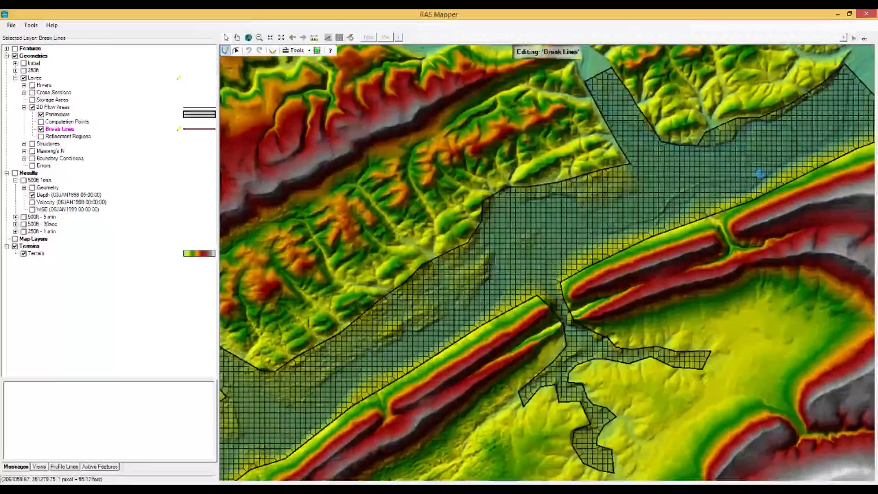
{"action": "scroll", "coordinate": [740, 169], "scroll_direction": "up", "scroll_amount": 1}
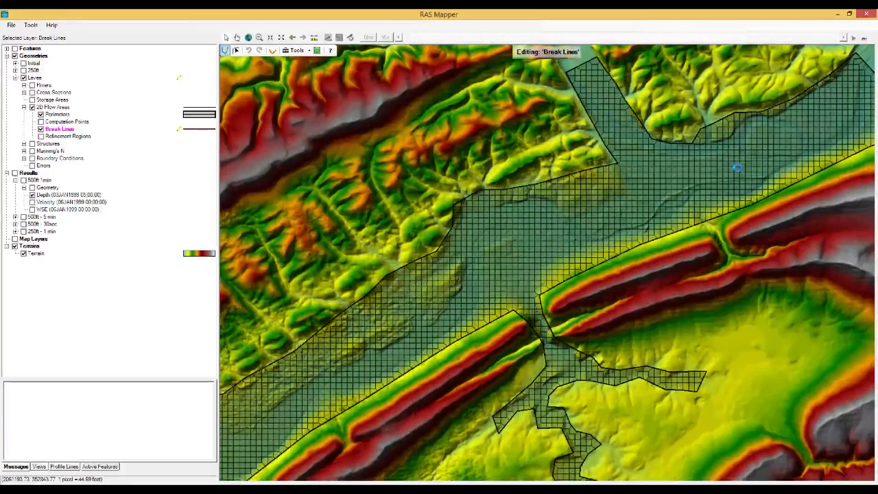
{"action": "scroll", "coordinate": [736, 169], "scroll_direction": "up", "scroll_amount": 1}
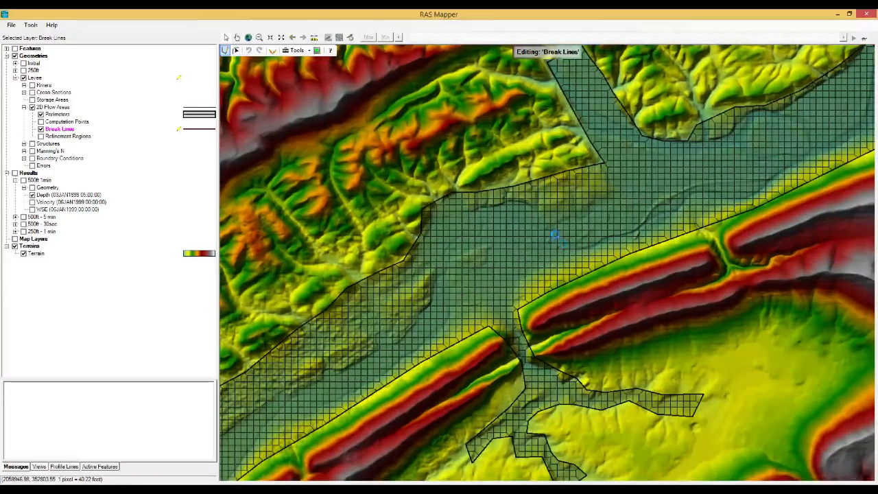
{"action": "scroll", "coordinate": [566, 232], "scroll_direction": "up", "scroll_amount": 1}
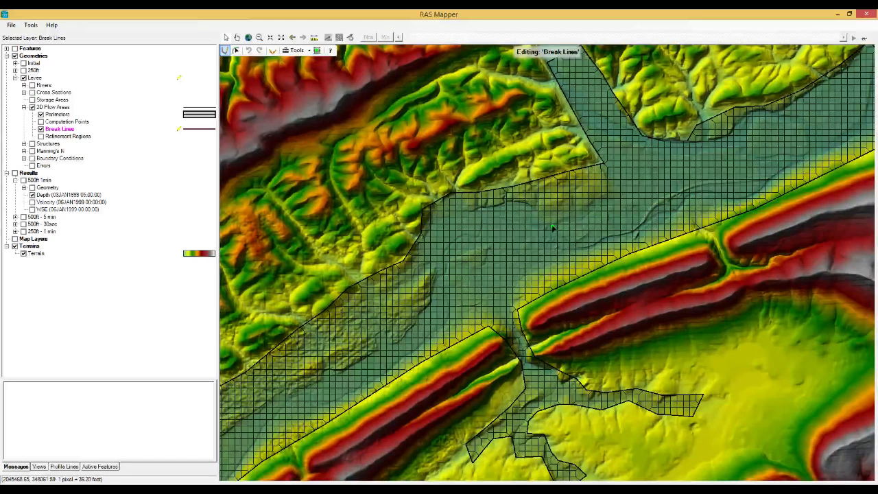
Step: Trace a new break line point by point along the levee, finishing at its eastern end
{"action": "left_click", "coordinate": [582, 247]}
{"action": "left_click", "coordinate": [598, 240]}
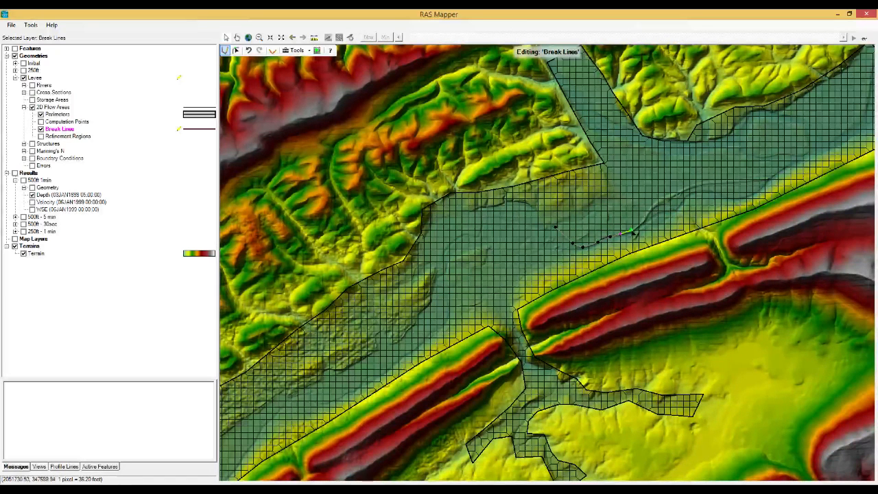
{"action": "left_click", "coordinate": [634, 232]}
{"action": "left_click", "coordinate": [645, 221]}
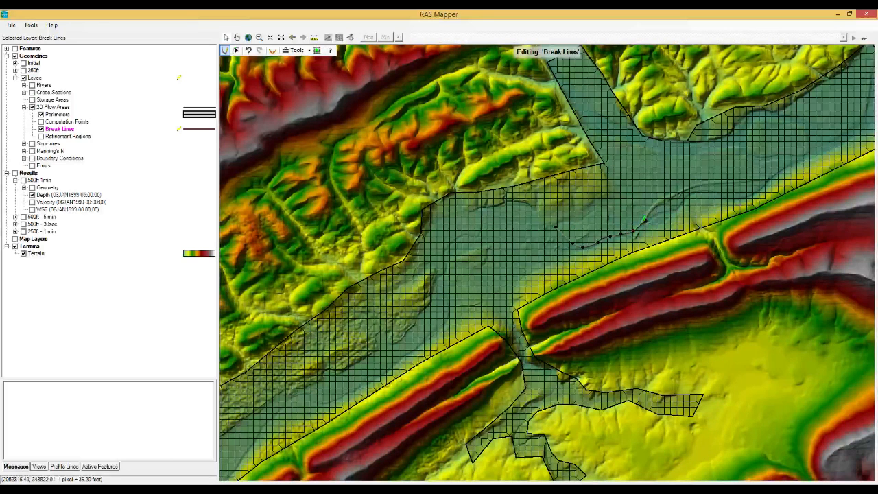
{"action": "left_click", "coordinate": [654, 205]}
{"action": "left_click", "coordinate": [671, 197]}
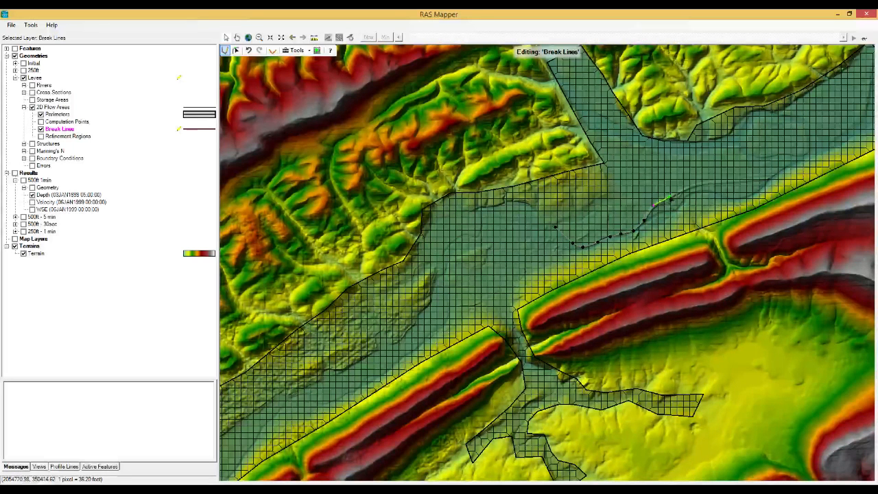
{"action": "left_click", "coordinate": [689, 188]}
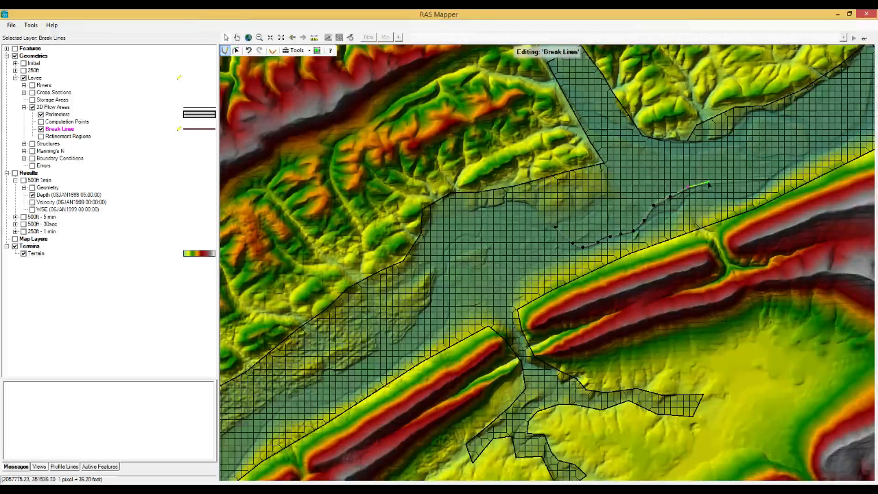
{"action": "left_click", "coordinate": [708, 183]}
{"action": "left_click", "coordinate": [720, 182]}
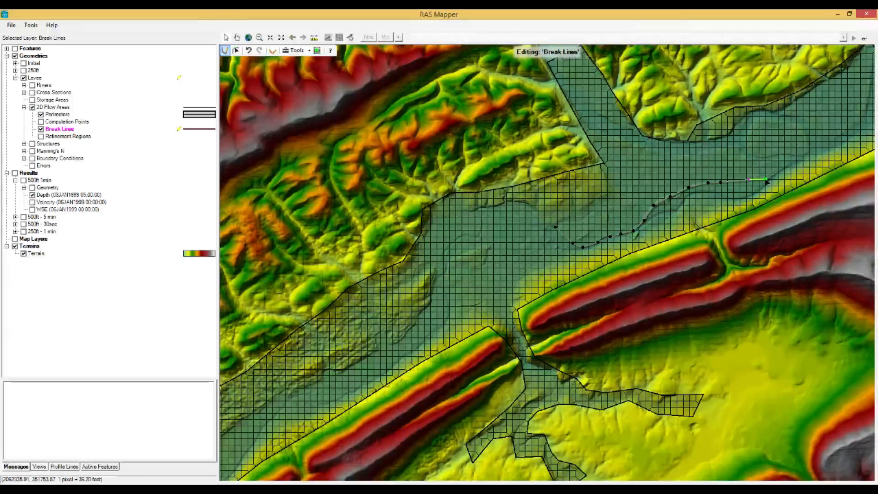
{"action": "double_click", "coordinate": [766, 181]}
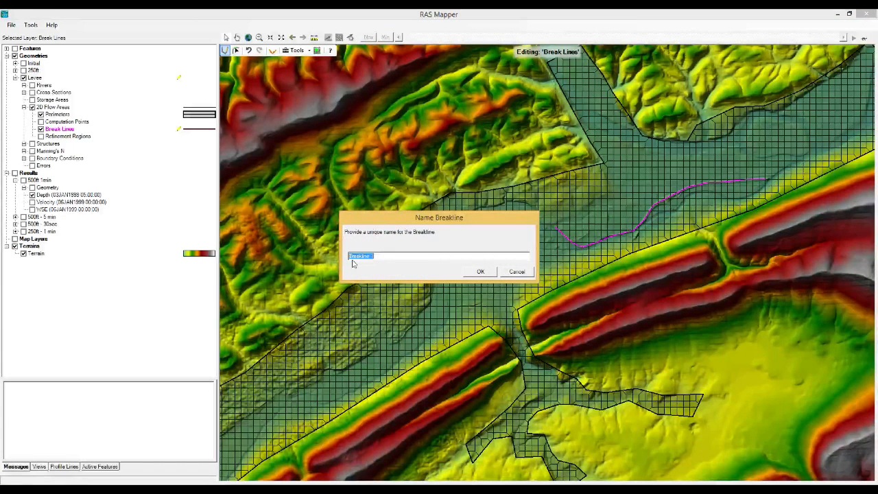
Step: Keep the default break line name and make the mesh enforce all break lines
{"action": "left_click", "coordinate": [481, 271]}
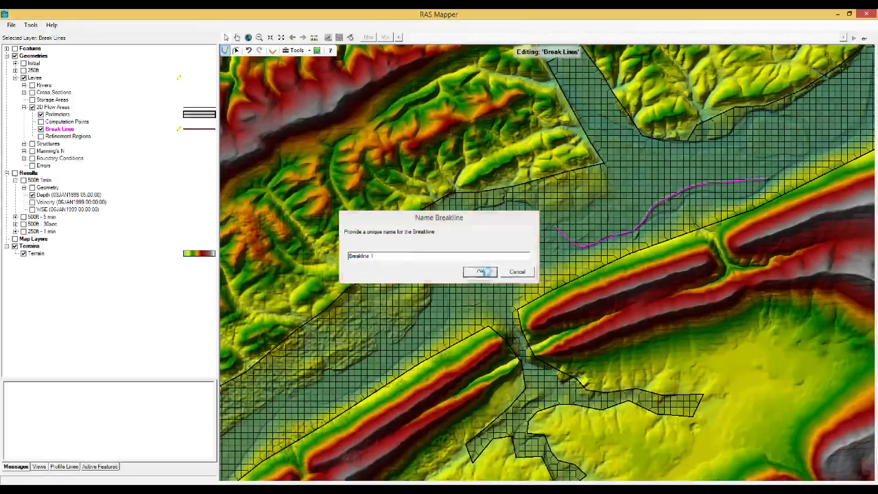
{"action": "right_click", "coordinate": [72, 131]}
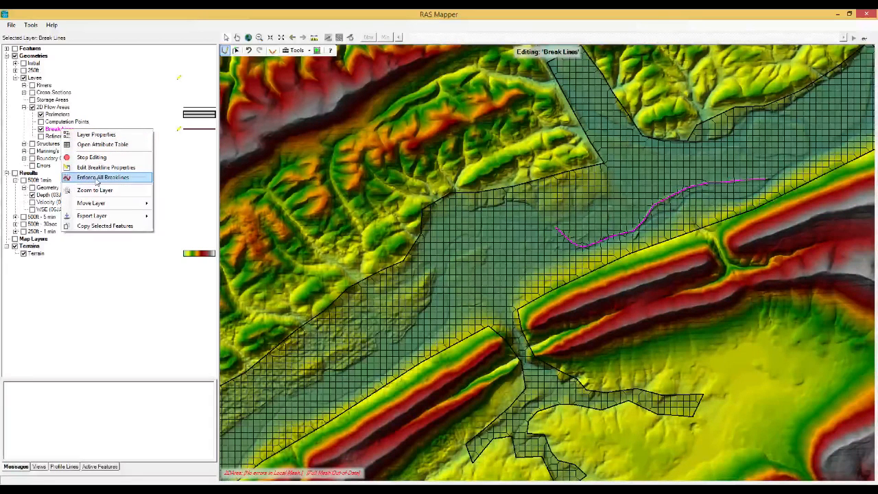
{"action": "left_click", "coordinate": [97, 178]}
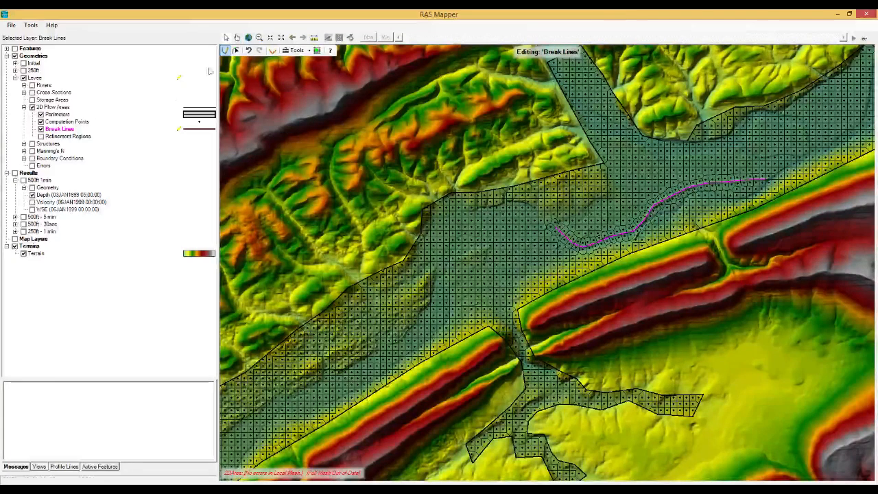
Step: Zoom in on the new break line and pan east along the levee to check the mesh
{"action": "left_click", "coordinate": [259, 37]}
{"action": "left_click_drag", "start_coordinate": [543, 194], "coordinate": [671, 255]}
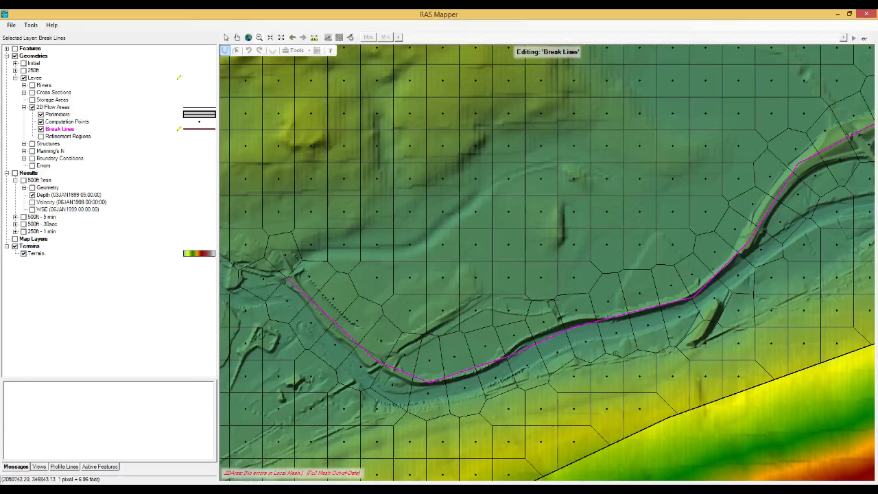
{"action": "left_click", "coordinate": [237, 39]}
{"action": "left_click_drag", "start_coordinate": [712, 218], "coordinate": [554, 249]}
{"action": "left_click_drag", "start_coordinate": [707, 196], "coordinate": [584, 254]}
{"action": "left_click_drag", "start_coordinate": [746, 192], "coordinate": [588, 239]}
{"action": "left_click_drag", "start_coordinate": [752, 224], "coordinate": [607, 233]}
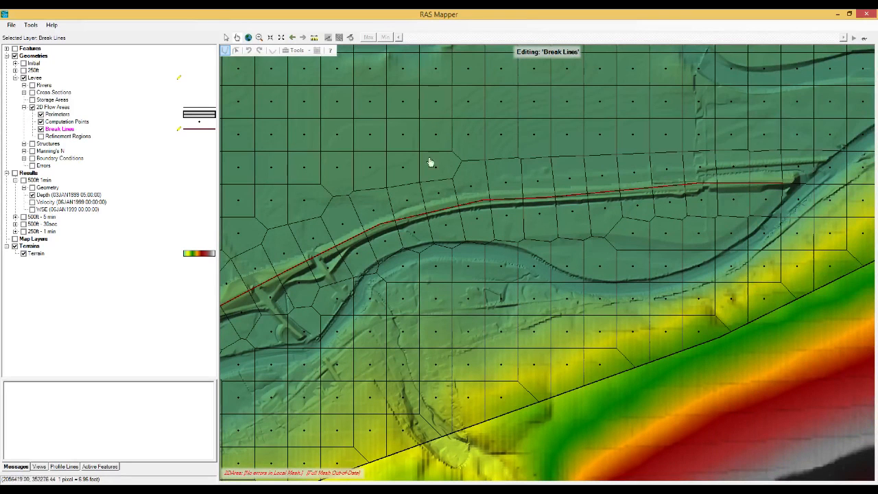
Step: Zoom to the 2D flow area, stop editing, and save the Levee geometry edits
{"action": "right_click", "coordinate": [58, 107]}
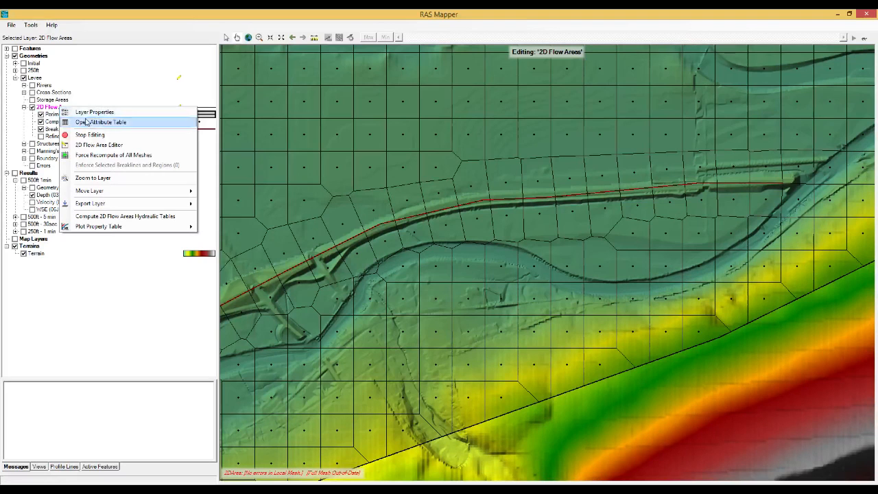
{"action": "left_click", "coordinate": [123, 180]}
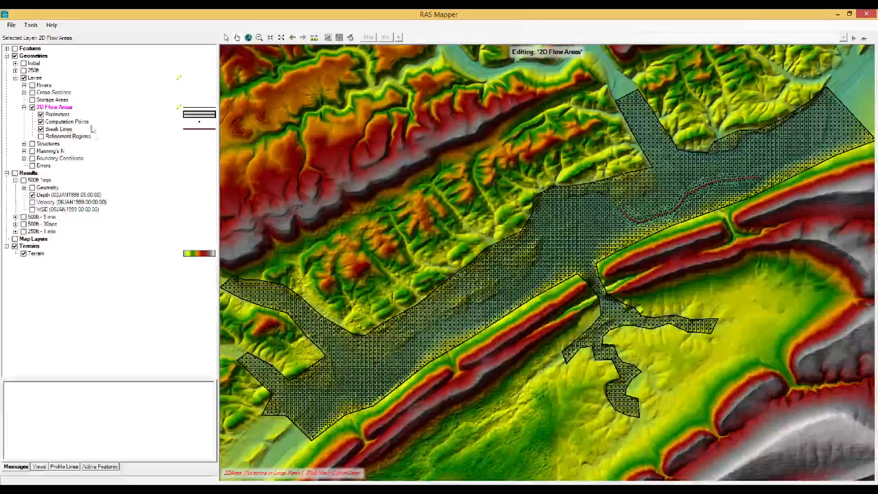
{"action": "right_click", "coordinate": [63, 108]}
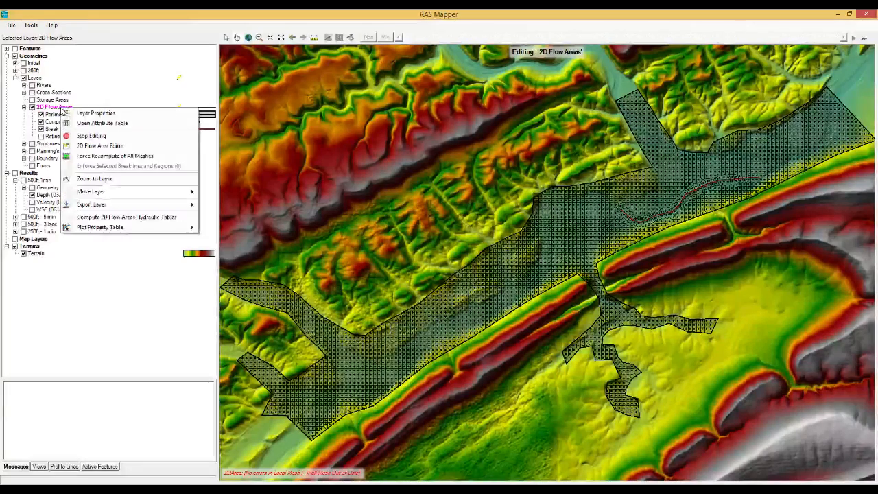
{"action": "left_click", "coordinate": [90, 136]}
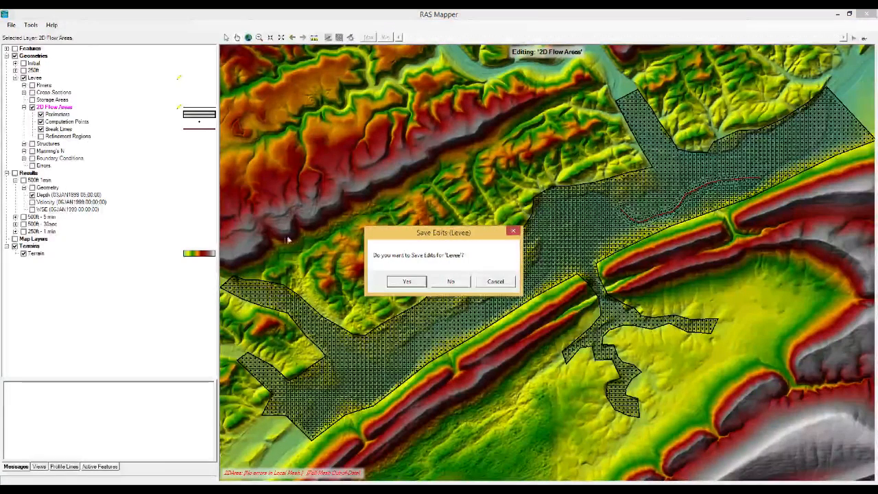
{"action": "left_click", "coordinate": [407, 282]}
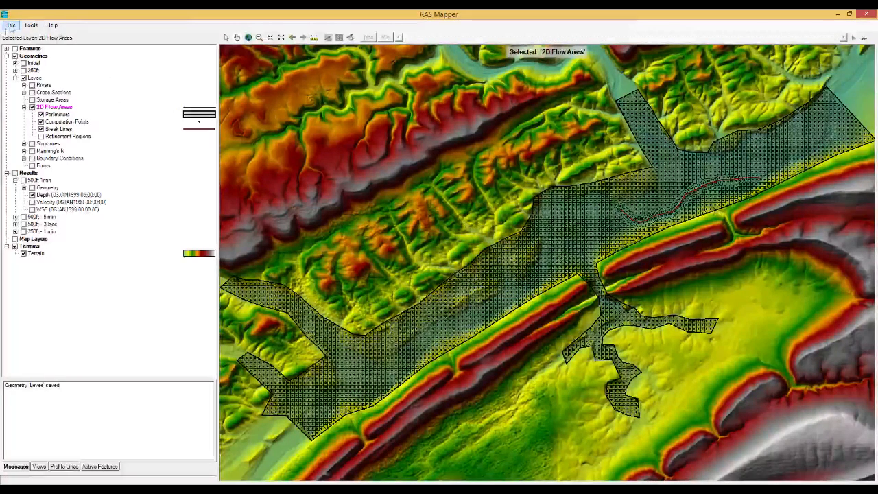
Step: Save the RAS Mapper project and close the mapper
{"action": "left_click", "coordinate": [11, 26]}
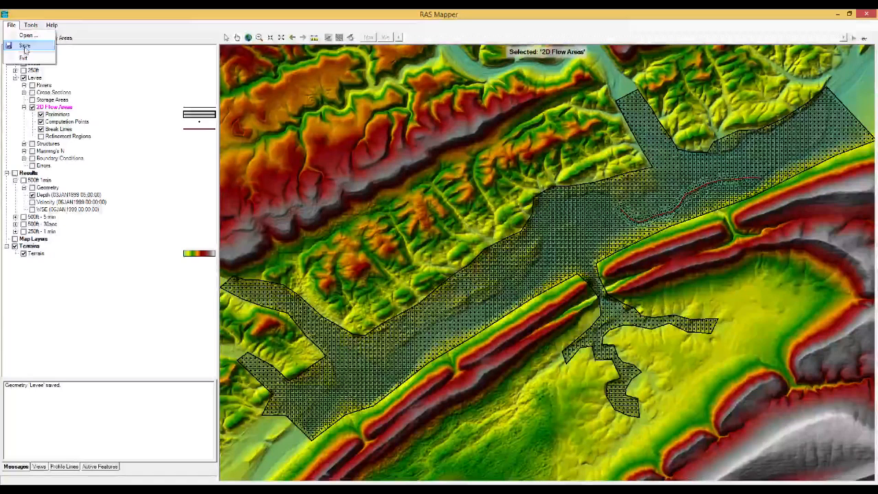
{"action": "left_click", "coordinate": [26, 46]}
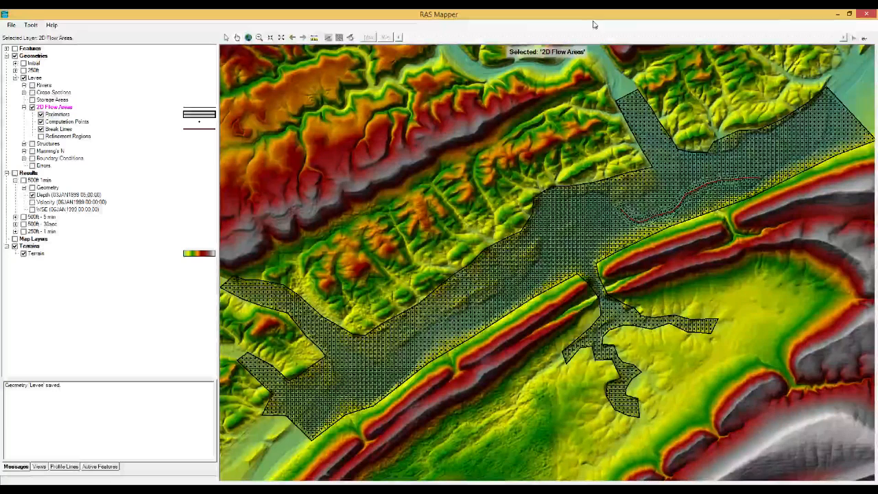
{"action": "left_click", "coordinate": [866, 14]}
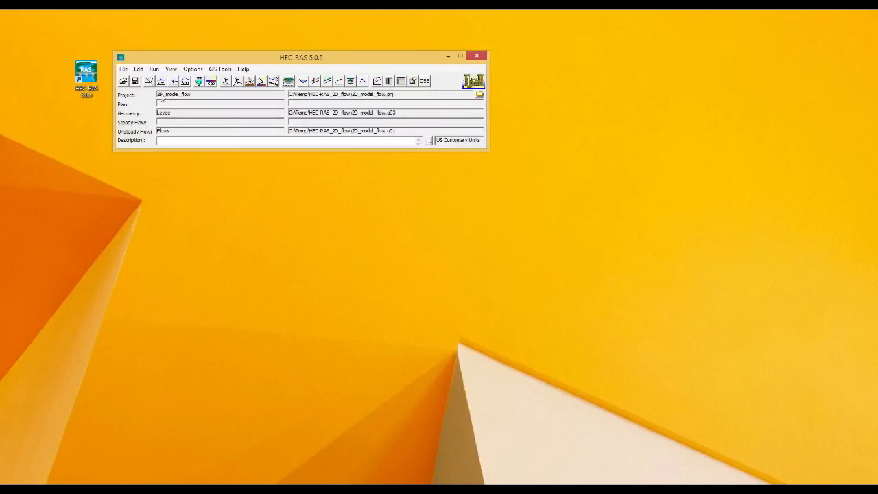
Step: Open the Unsteady Flow Analysis window and centre it on screen
{"action": "left_click", "coordinate": [238, 81]}
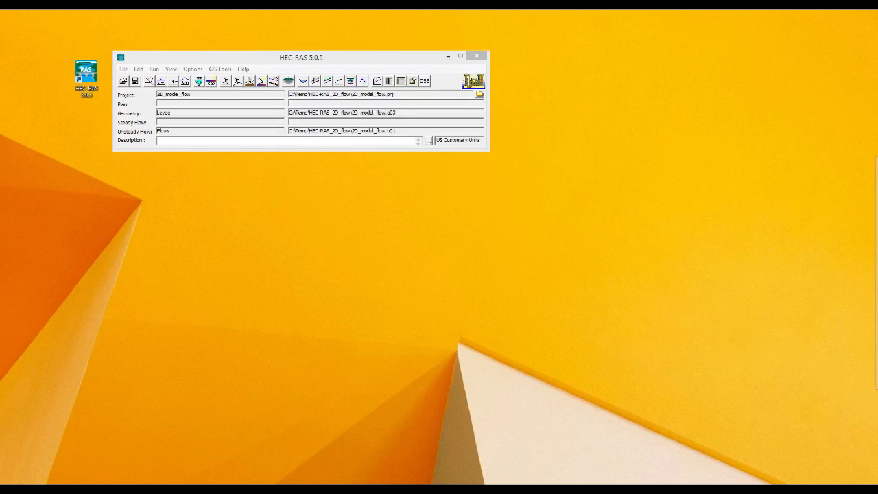
{"action": "left_click_drag", "start_coordinate": [758, 145], "coordinate": [420, 165]}
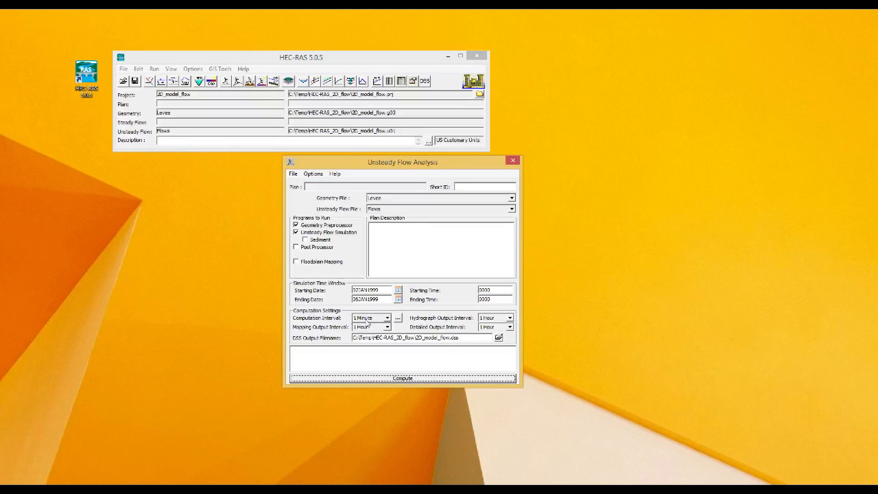
{"action": "left_click", "coordinate": [466, 186]}
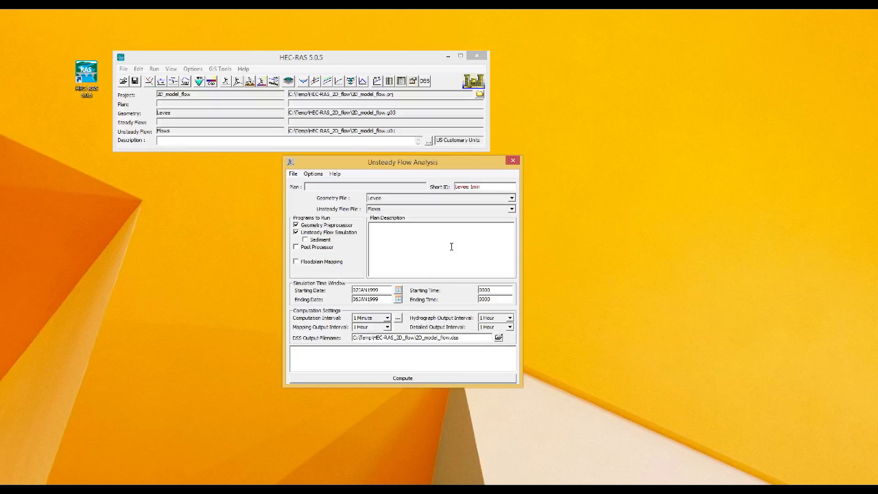
Step: Save the plan as 'Levee - 1 min' with short ID 'Levee 1min'
{"action": "left_click", "coordinate": [294, 174]}
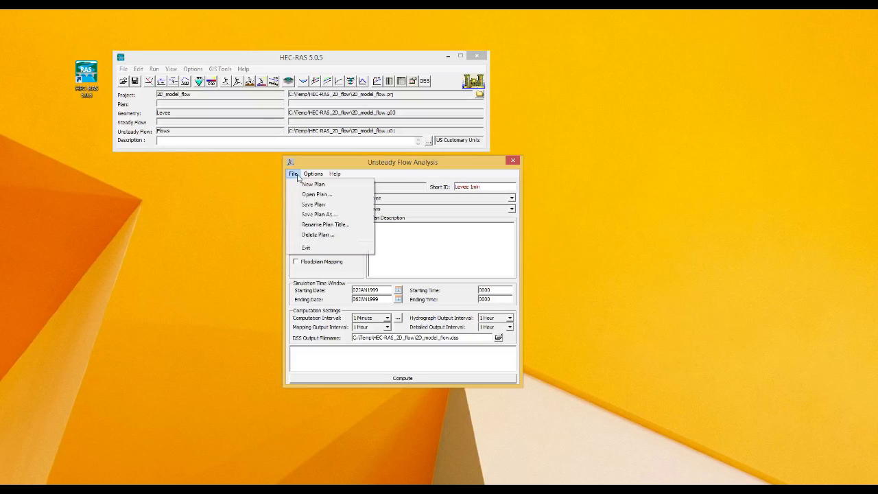
{"action": "left_click", "coordinate": [317, 214]}
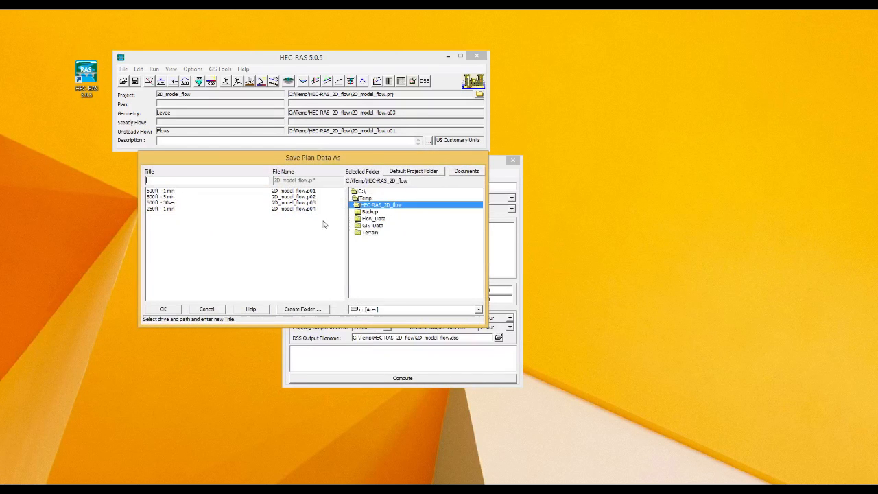
{"action": "left_click", "coordinate": [168, 192]}
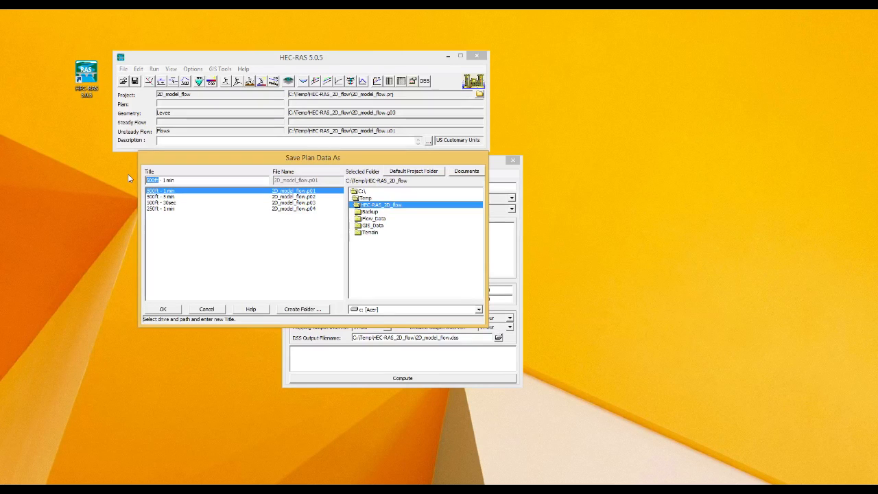
{"action": "type", "text": "Levee"}
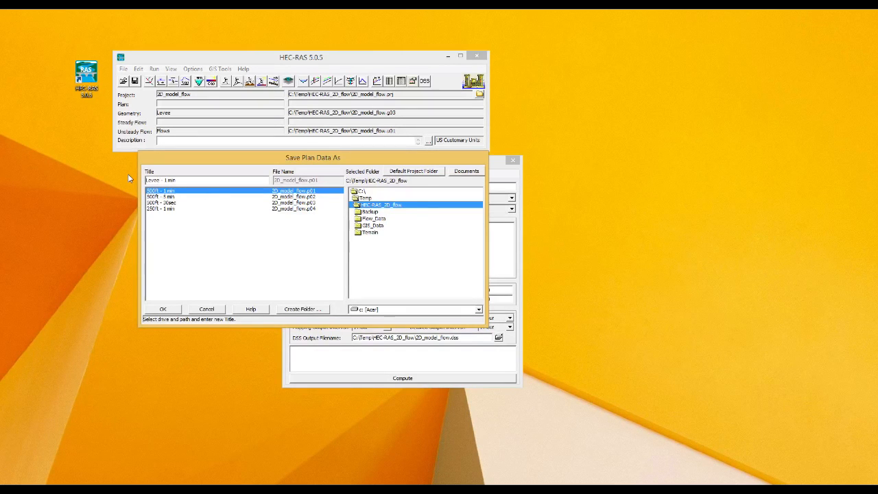
{"action": "left_click", "coordinate": [163, 309]}
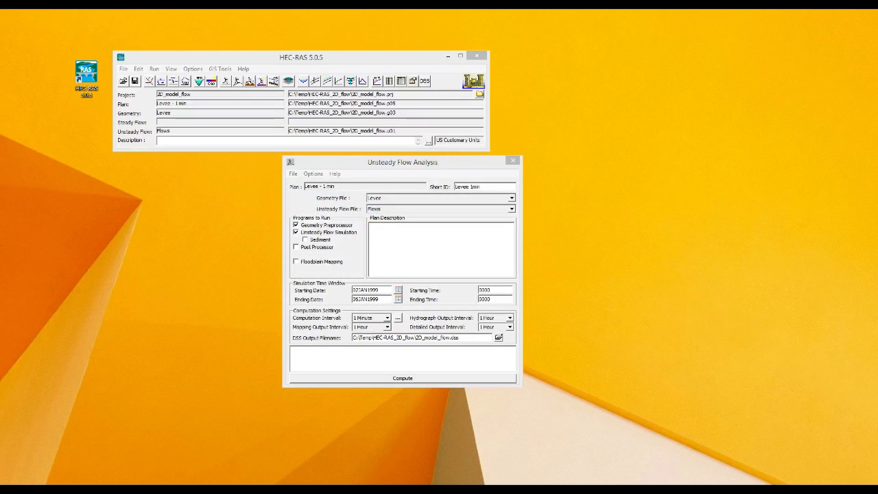
{"action": "left_click_drag", "start_coordinate": [877, 69], "coordinate": [457, 220]}
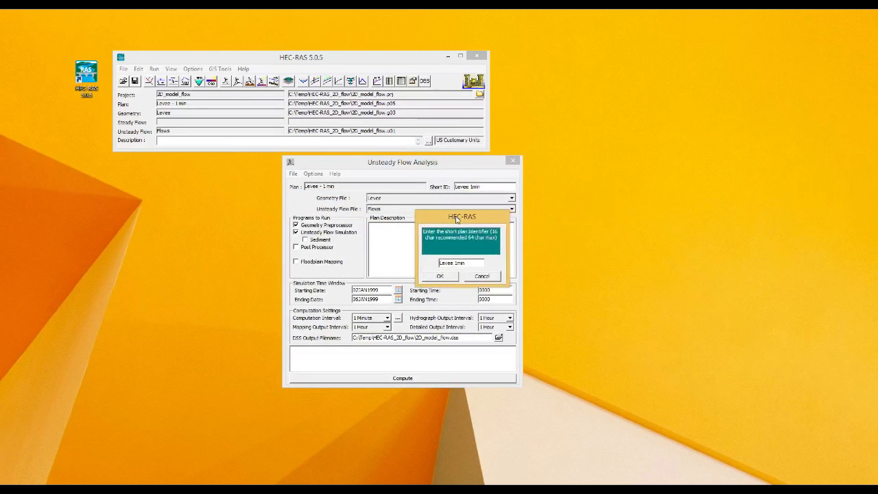
{"action": "left_click", "coordinate": [448, 276]}
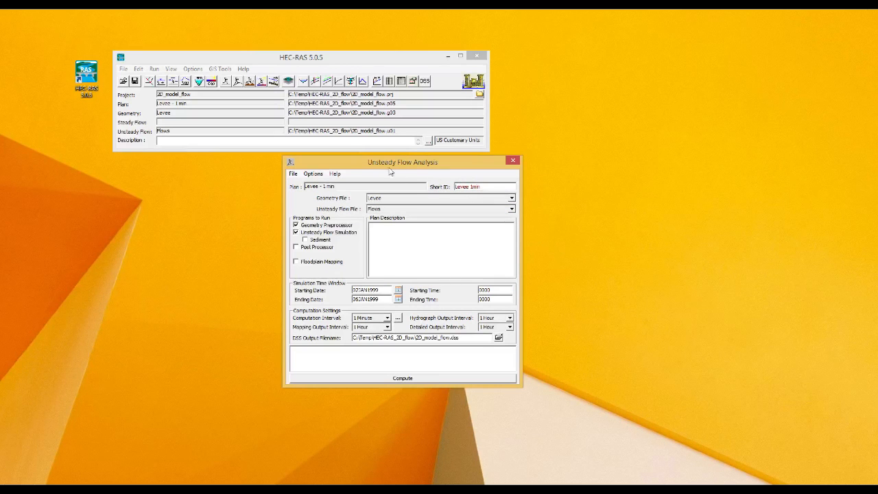
Step: Compute the Levee - 1 min unsteady run and close the report once it finishes in 2:54
{"action": "left_click", "coordinate": [443, 382]}
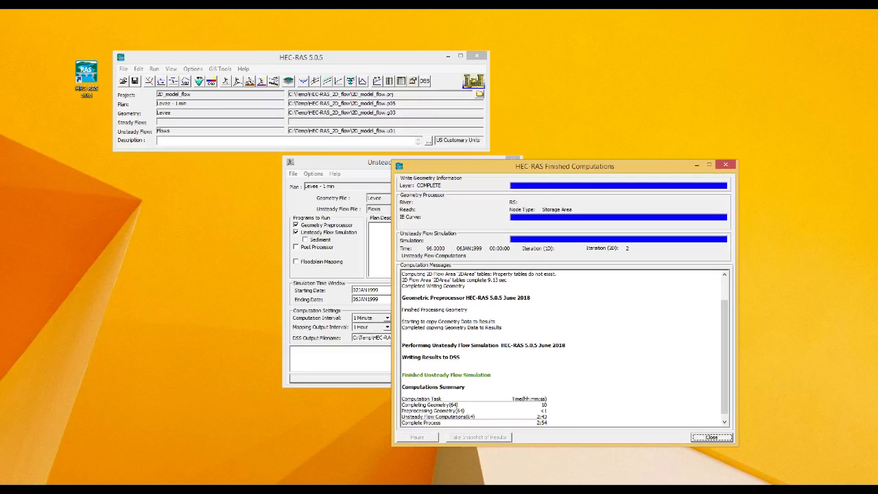
{"action": "scroll", "coordinate": [546, 417], "scroll_direction": "down", "scroll_amount": 1}
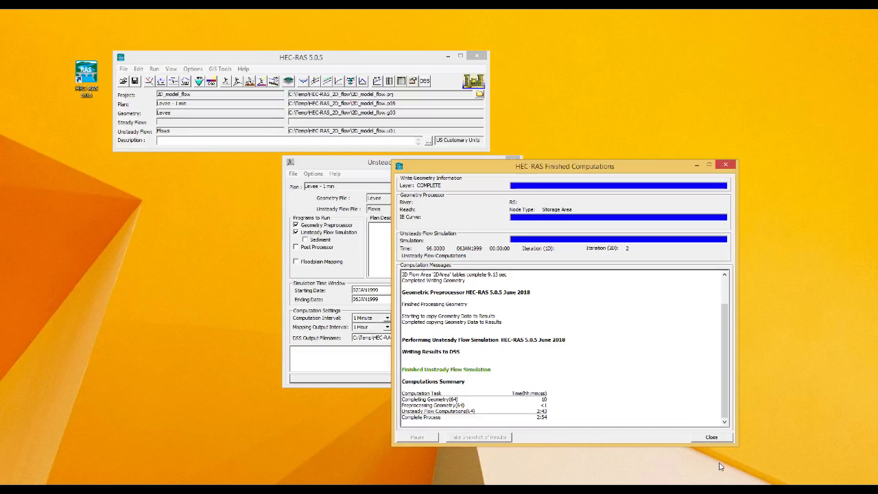
{"action": "left_click", "coordinate": [723, 438]}
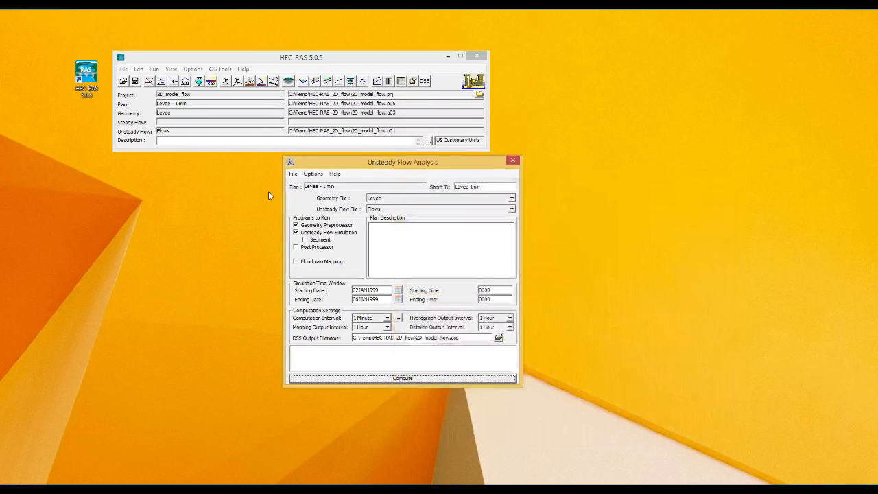
Step: Save the Levee - 1 min plan and close the Unsteady Flow Analysis window
{"action": "left_click", "coordinate": [293, 175]}
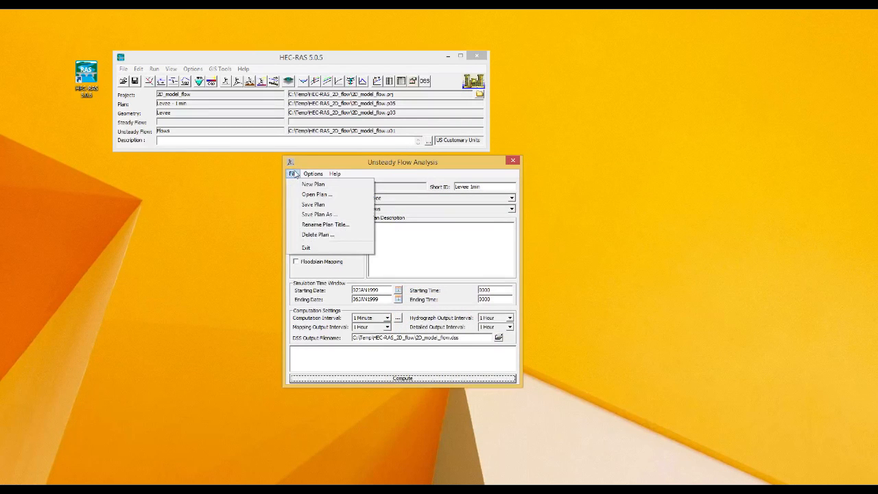
{"action": "left_click", "coordinate": [320, 207]}
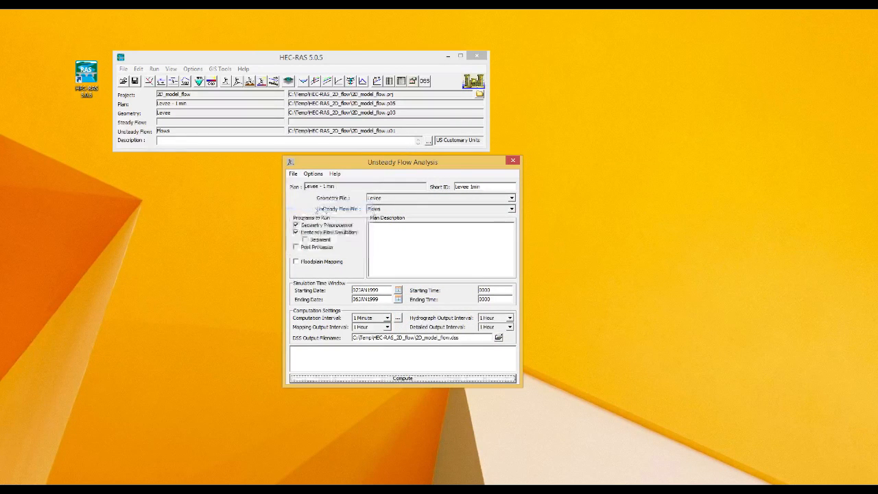
{"action": "left_click", "coordinate": [514, 162]}
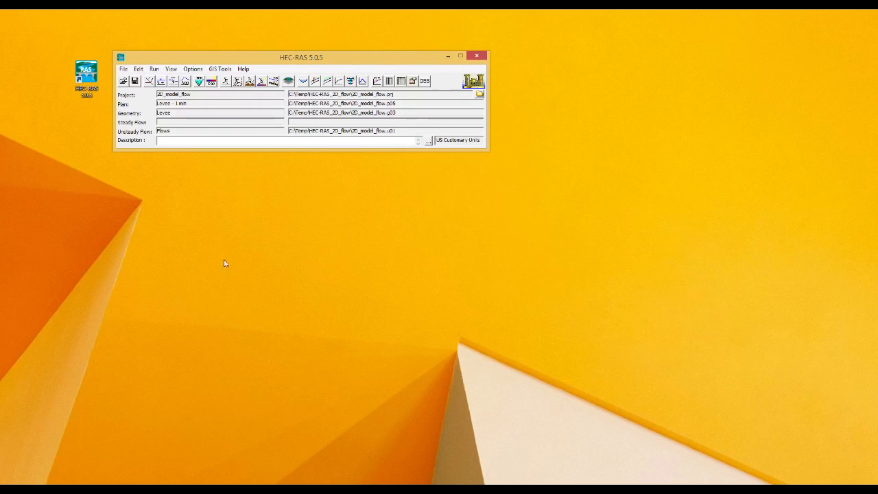
{"action": "left_click", "coordinate": [214, 491]}
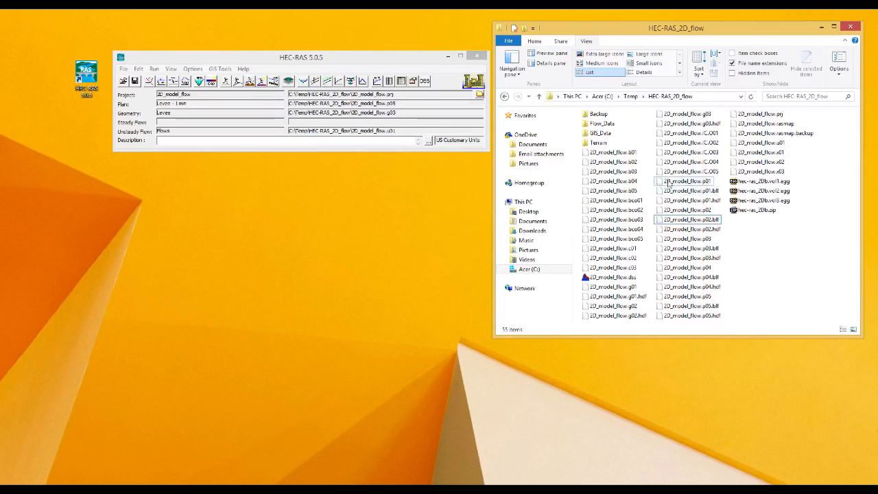
{"action": "left_click", "coordinate": [634, 152]}
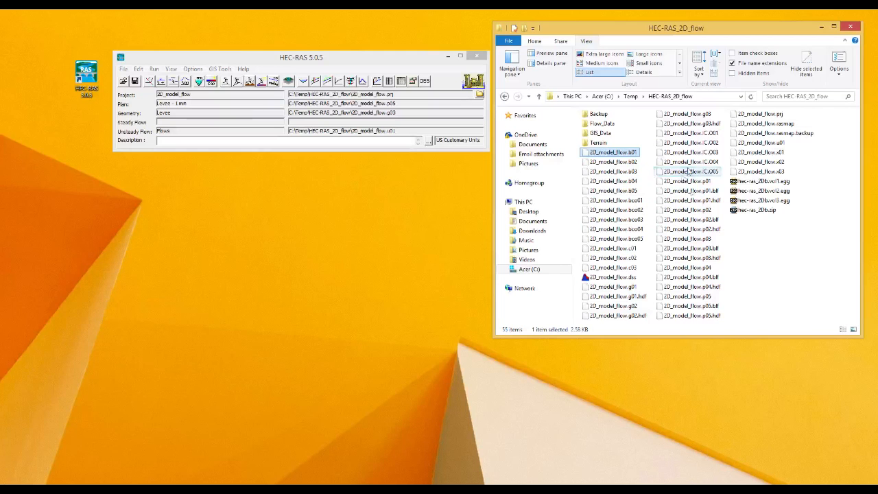
{"action": "left_click", "coordinate": [779, 297]}
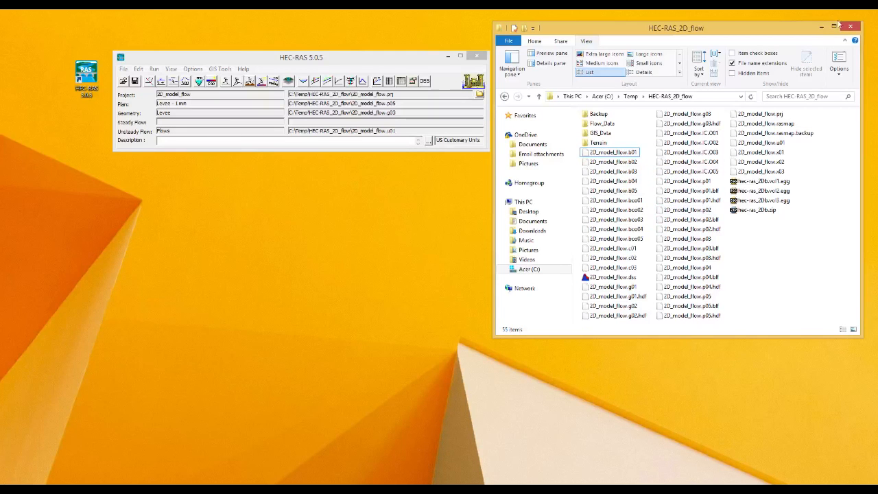
{"action": "left_click", "coordinate": [824, 27]}
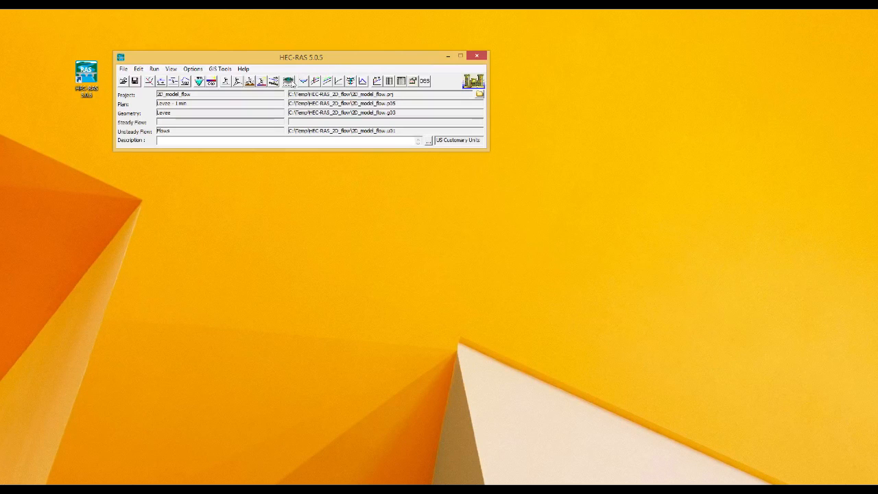
Step: Open RAS Mapper full screen, hide the Levee geometry mesh and collapse the geometries
{"action": "left_click", "coordinate": [291, 82]}
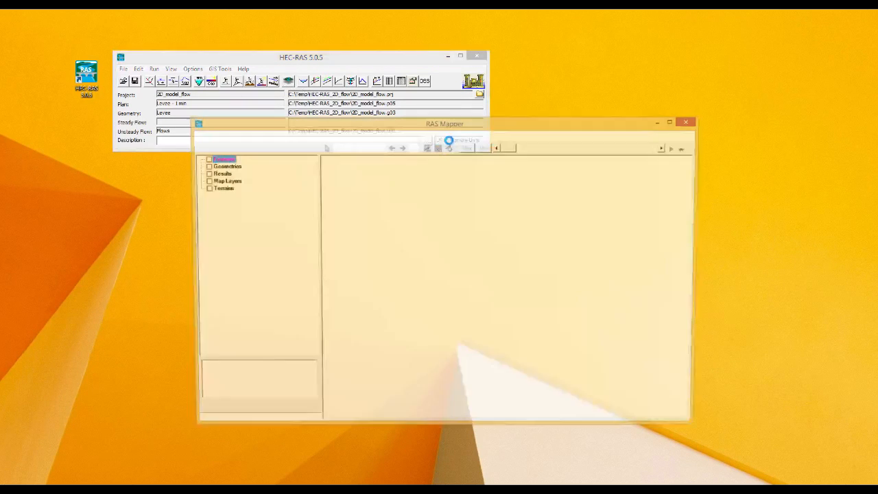
{"action": "double_click", "coordinate": [556, 127]}
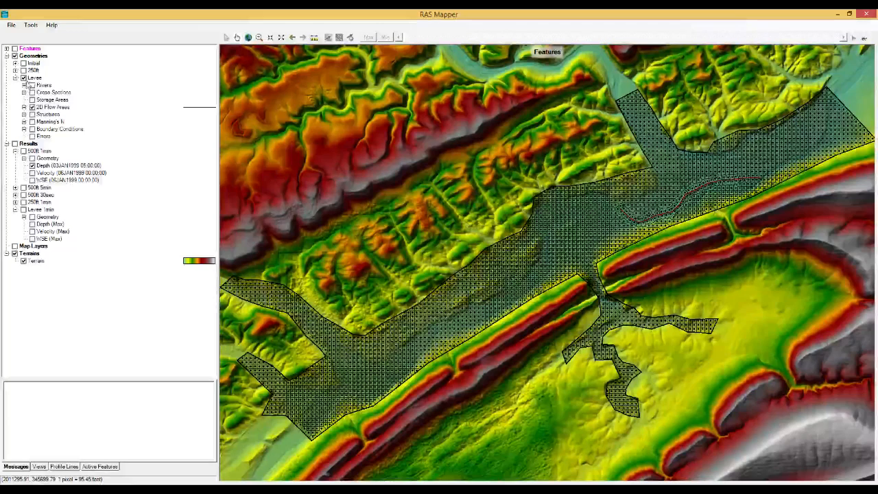
{"action": "left_click", "coordinate": [24, 79]}
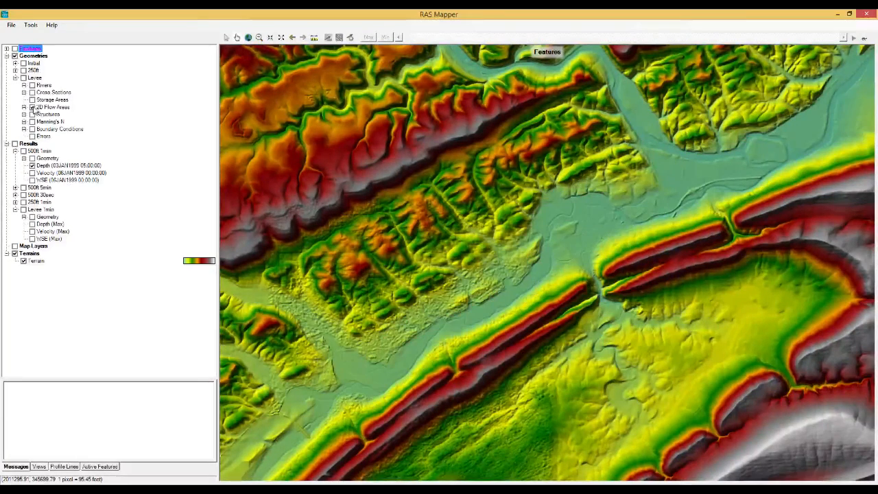
{"action": "left_click", "coordinate": [15, 78]}
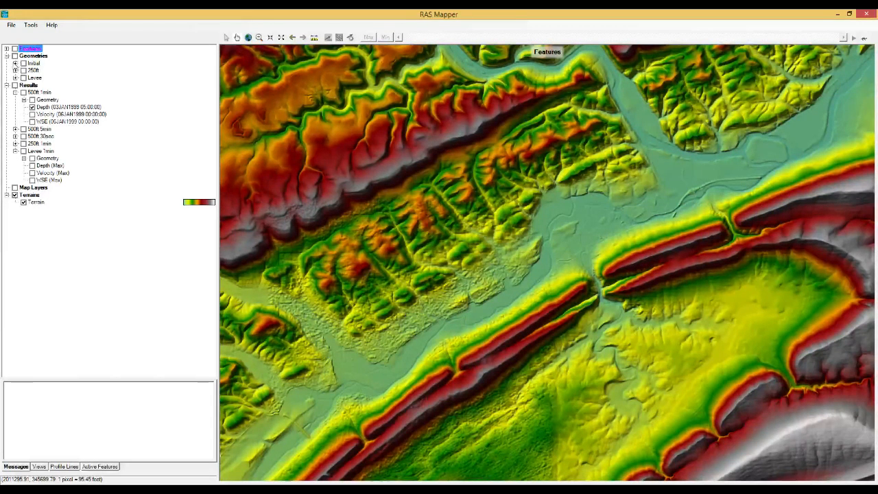
{"action": "left_click", "coordinate": [7, 57]}
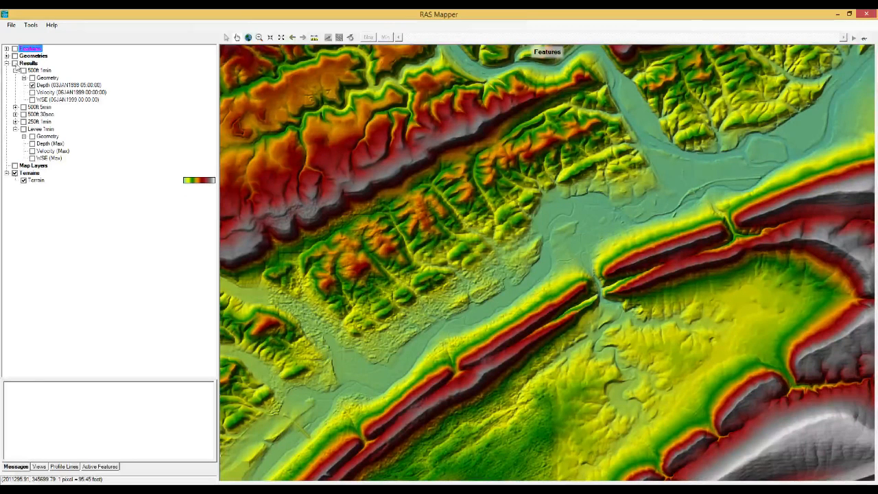
Step: Turn on Results and expand the 500ft 5min, 500ft 30sec and 250ft 1min plans
{"action": "left_click", "coordinate": [24, 63]}
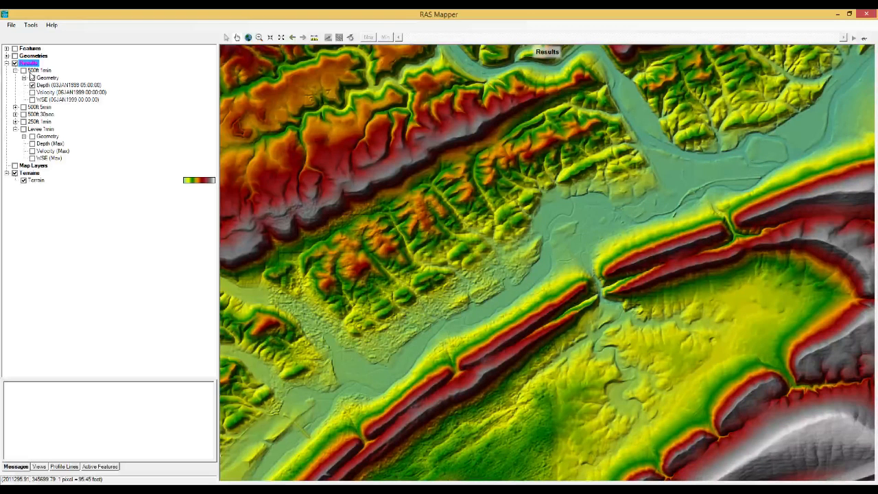
{"action": "left_click", "coordinate": [15, 107]}
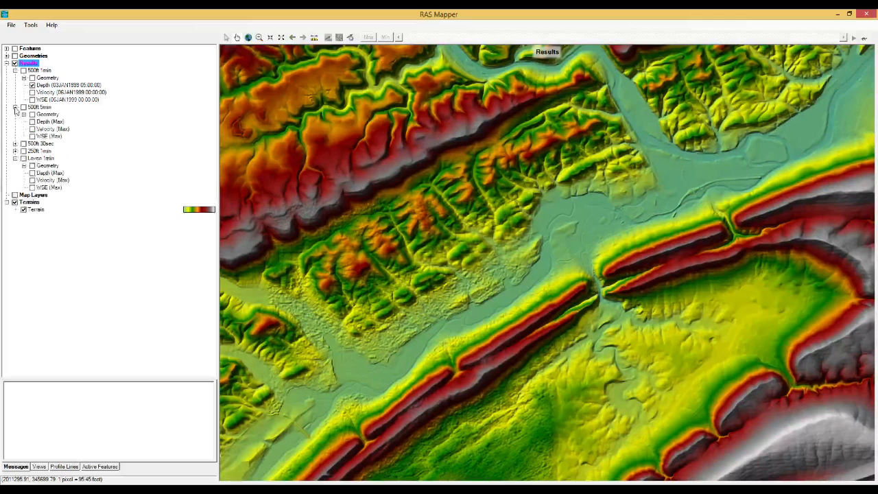
{"action": "left_click", "coordinate": [15, 143]}
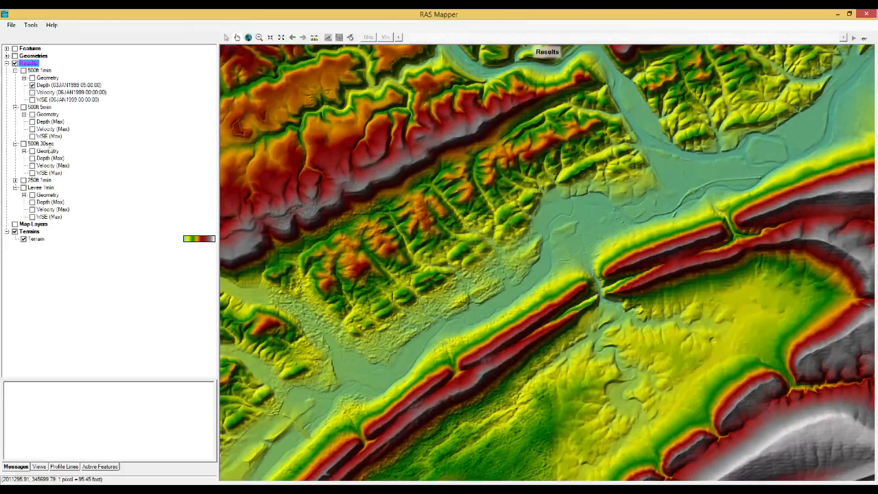
{"action": "left_click", "coordinate": [16, 180]}
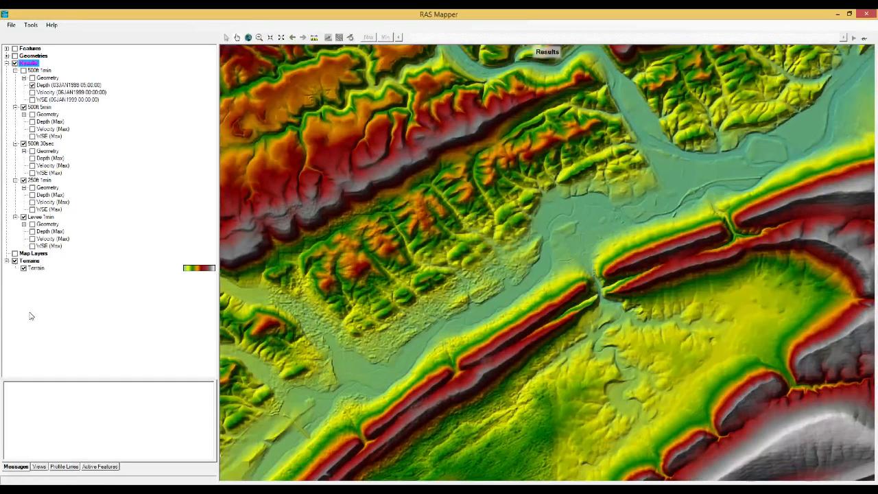
Step: Show and select the 500ft 1min Depth and 500ft 5min maximum depth layers
{"action": "left_click", "coordinate": [23, 70]}
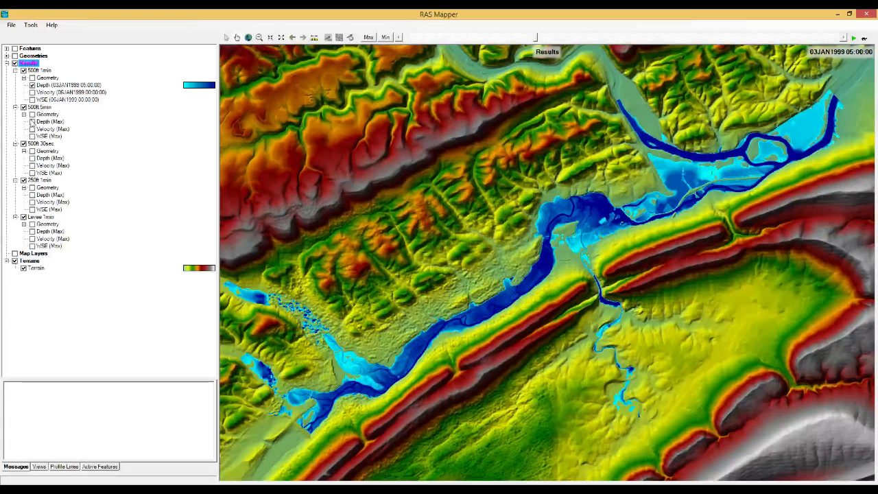
{"action": "left_click", "coordinate": [32, 121]}
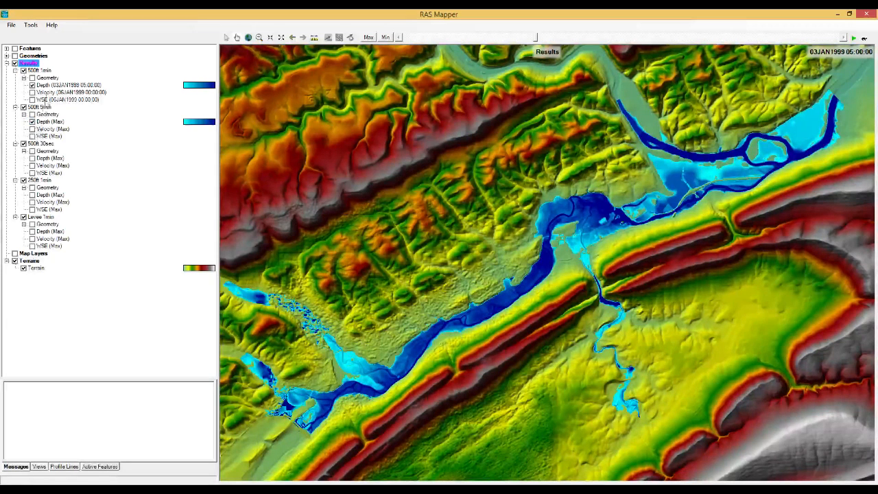
{"action": "left_click", "coordinate": [49, 85]}
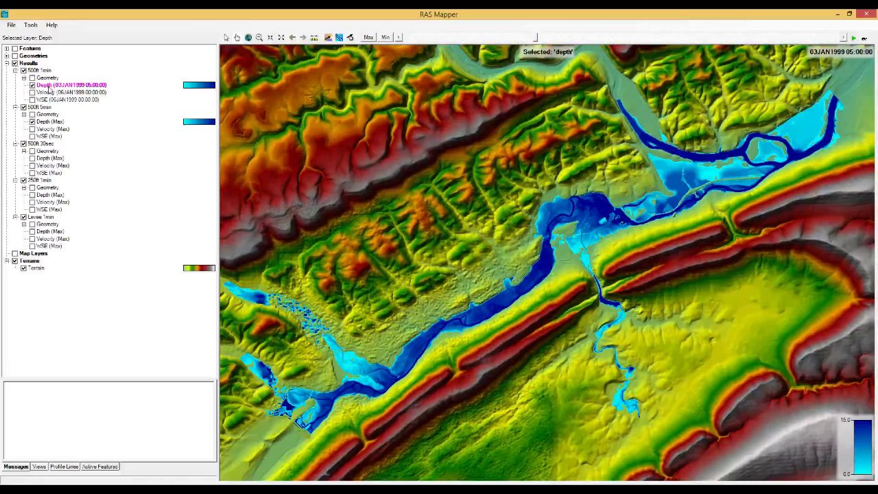
{"action": "left_click", "coordinate": [48, 122]}
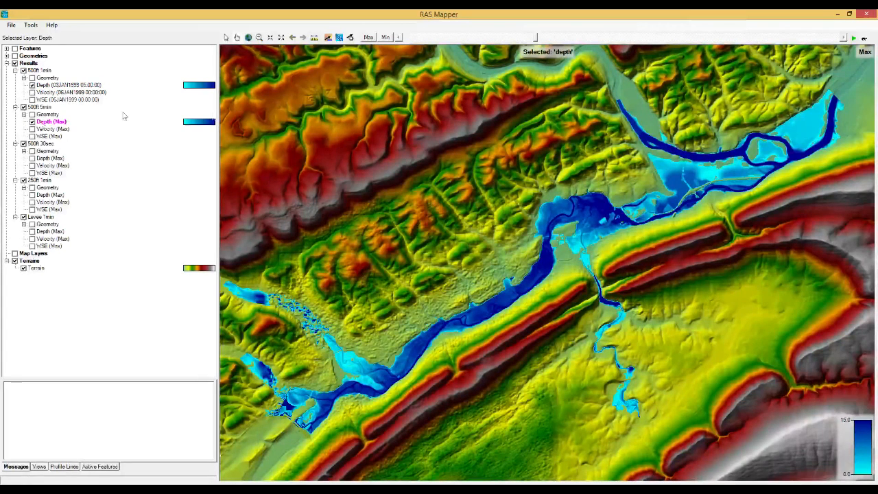
Step: Animate the depth results and set the displayed time to 03JAN1999 02:00
{"action": "left_click", "coordinate": [853, 40]}
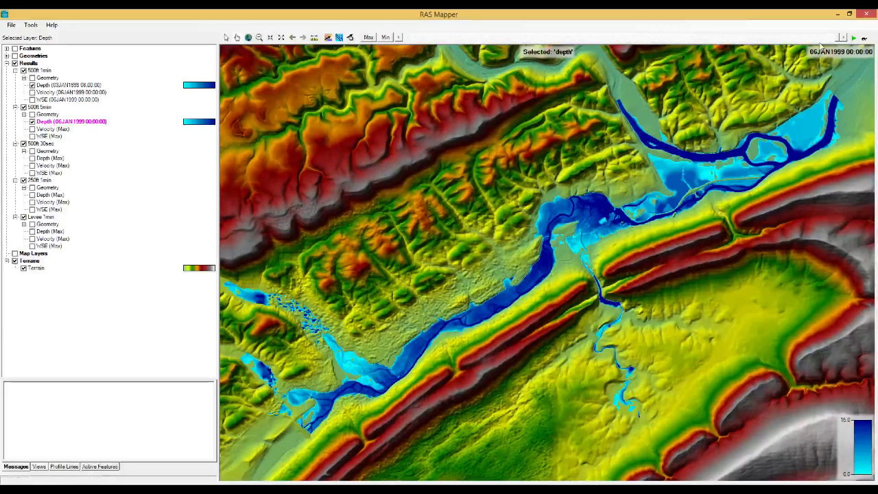
{"action": "left_click_drag", "start_coordinate": [836, 39], "coordinate": [597, 39]}
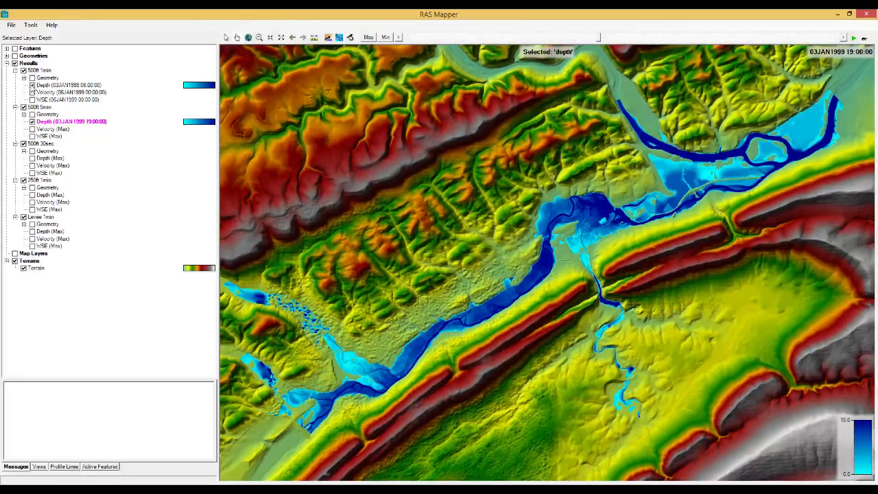
{"action": "left_click", "coordinate": [32, 85]}
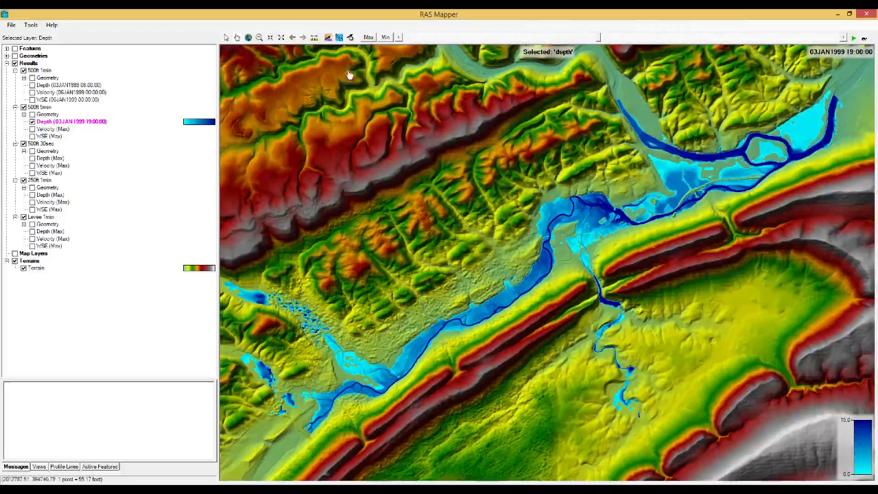
{"action": "left_click_drag", "start_coordinate": [599, 41], "coordinate": [521, 40]}
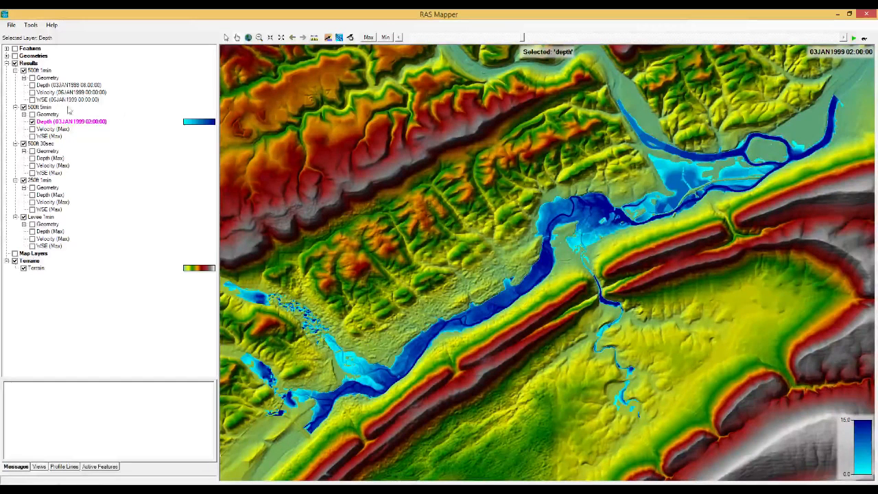
{"action": "left_click", "coordinate": [32, 85]}
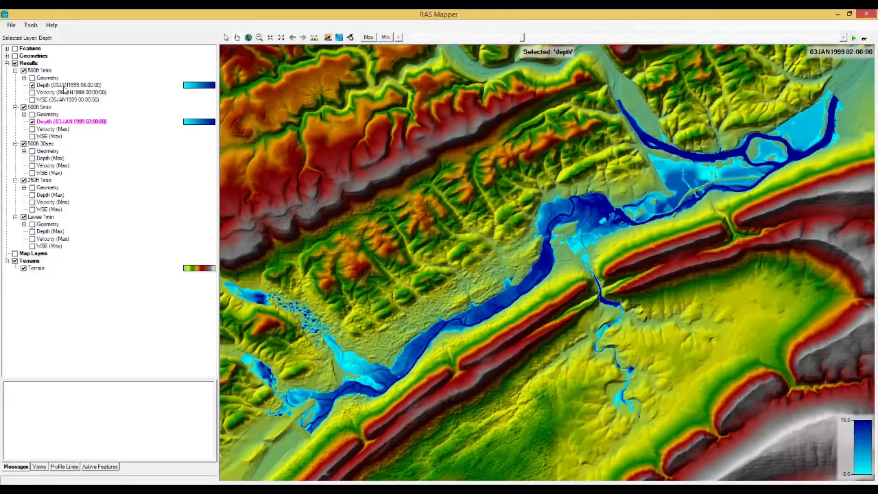
{"action": "left_click", "coordinate": [41, 85]}
{"action": "left_click_drag", "start_coordinate": [544, 40], "coordinate": [522, 40]}
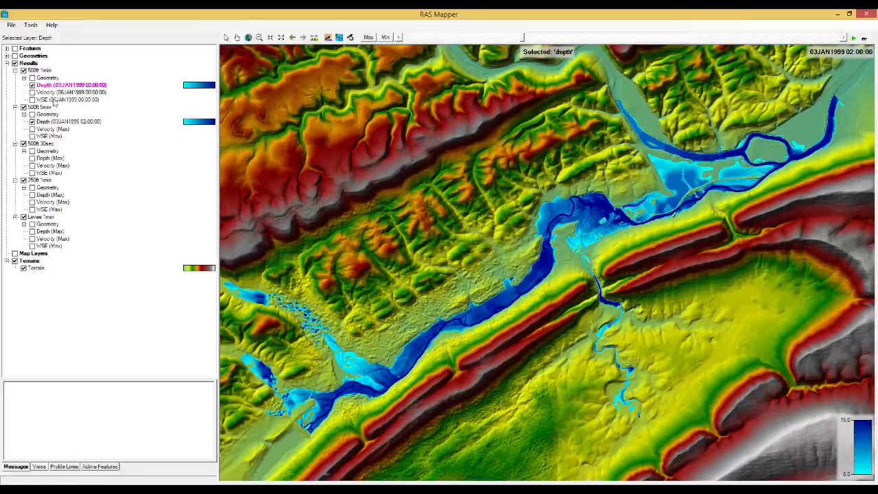
{"action": "left_click", "coordinate": [32, 85]}
{"action": "left_click", "coordinate": [32, 85]}
{"action": "left_click", "coordinate": [32, 85]}
{"action": "left_click", "coordinate": [32, 85]}
{"action": "left_click", "coordinate": [33, 85]}
{"action": "left_click", "coordinate": [32, 85]}
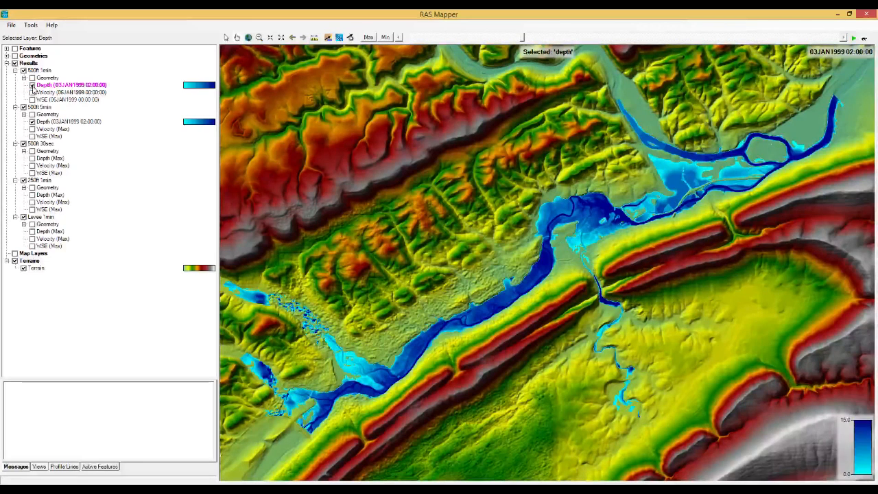
{"action": "left_click", "coordinate": [32, 85]}
{"action": "left_click", "coordinate": [33, 85]}
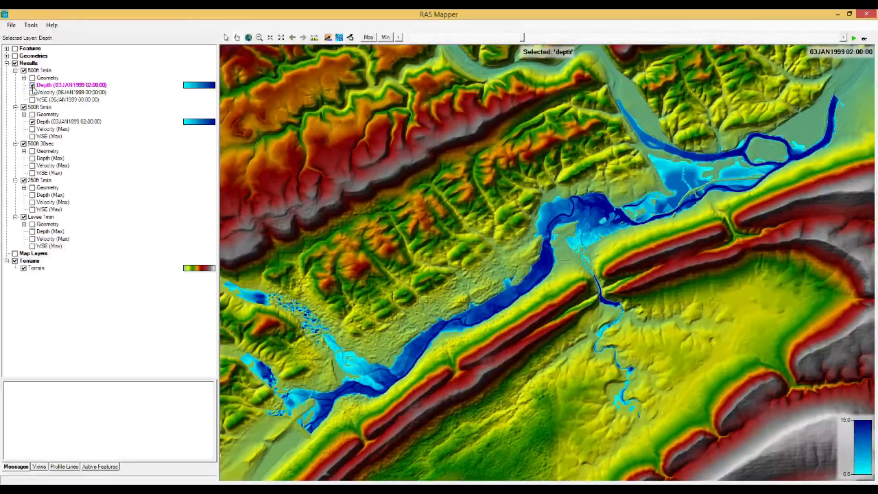
{"action": "left_click", "coordinate": [32, 85]}
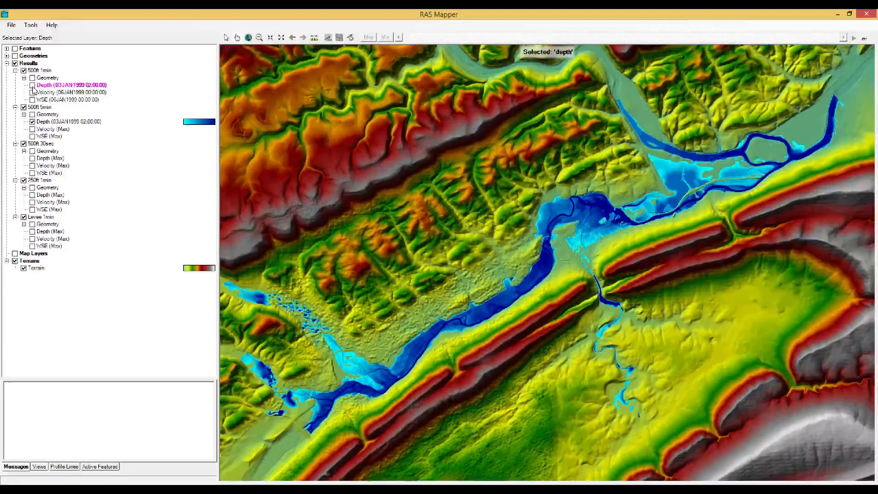
{"action": "left_click", "coordinate": [33, 86]}
{"action": "left_click", "coordinate": [33, 85]}
{"action": "left_click", "coordinate": [32, 86]}
{"action": "left_click", "coordinate": [32, 87]}
{"action": "left_click", "coordinate": [32, 86]}
{"action": "left_click", "coordinate": [32, 86]}
{"action": "left_click", "coordinate": [32, 85]}
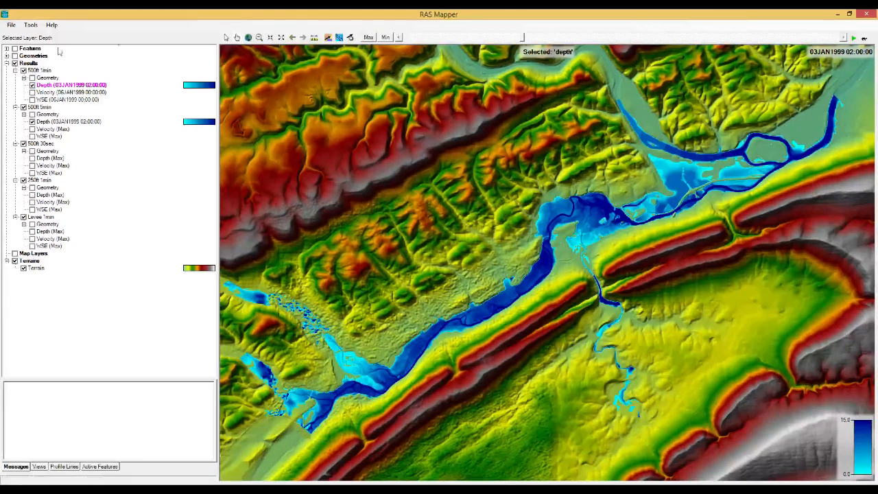
Step: Zoom into the lower-left floodplain and toggle the 500ft 1min Depth layer repeatedly to compare runs
{"action": "left_click_drag", "start_coordinate": [241, 348], "coordinate": [353, 465]}
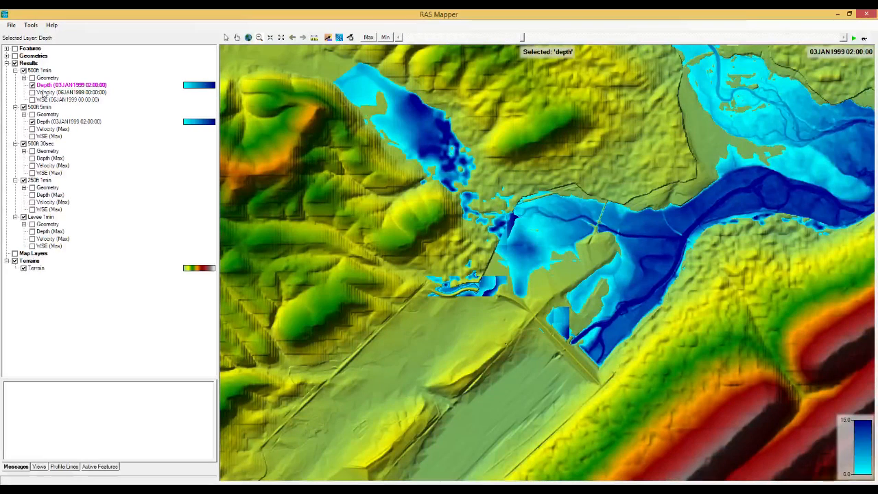
{"action": "left_click", "coordinate": [33, 85]}
{"action": "left_click", "coordinate": [33, 85]}
{"action": "left_click", "coordinate": [32, 86]}
{"action": "left_click", "coordinate": [32, 85]}
{"action": "left_click", "coordinate": [33, 86]}
{"action": "left_click", "coordinate": [32, 85]}
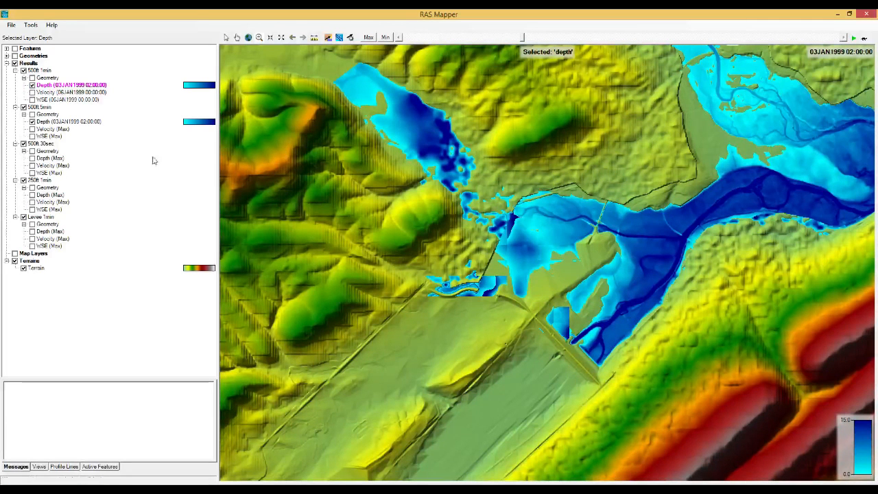
Step: Fit the map to the full Terrain layer extent
{"action": "right_click", "coordinate": [44, 78]}
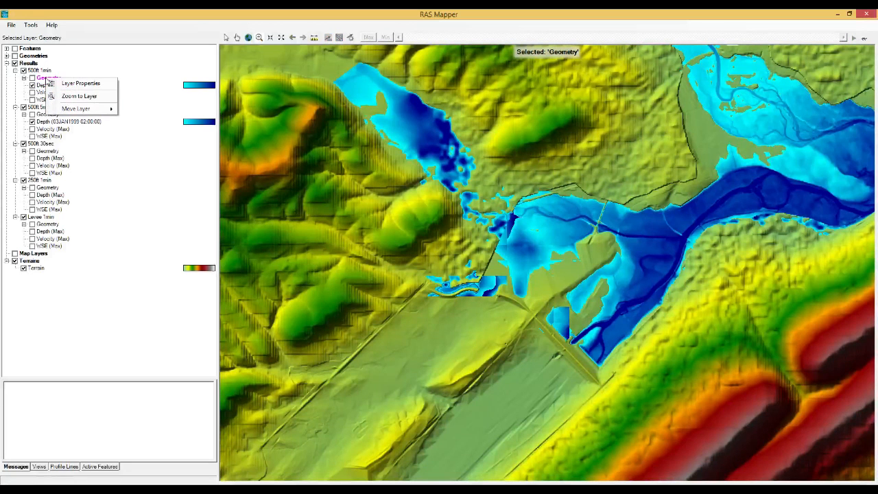
{"action": "right_click", "coordinate": [42, 272]}
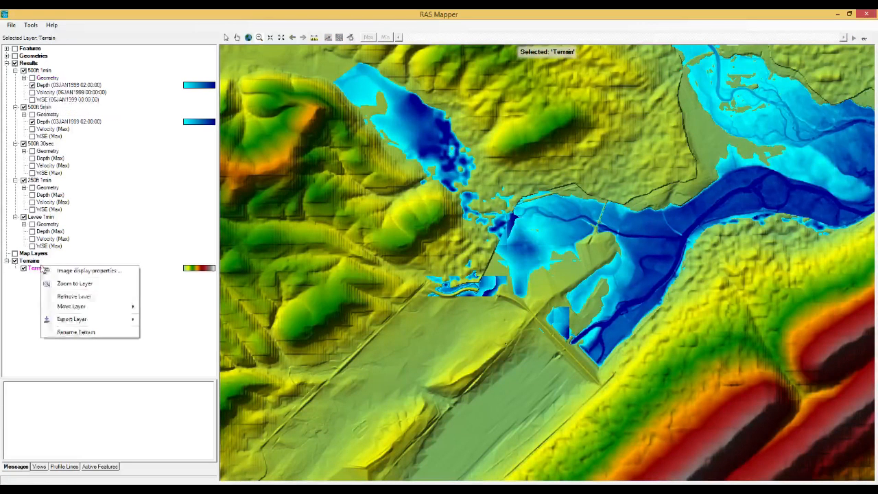
{"action": "left_click", "coordinate": [85, 284]}
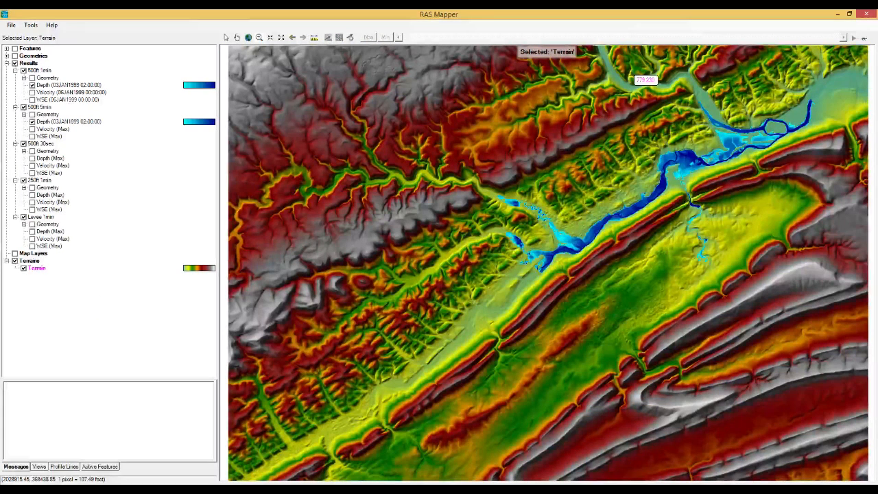